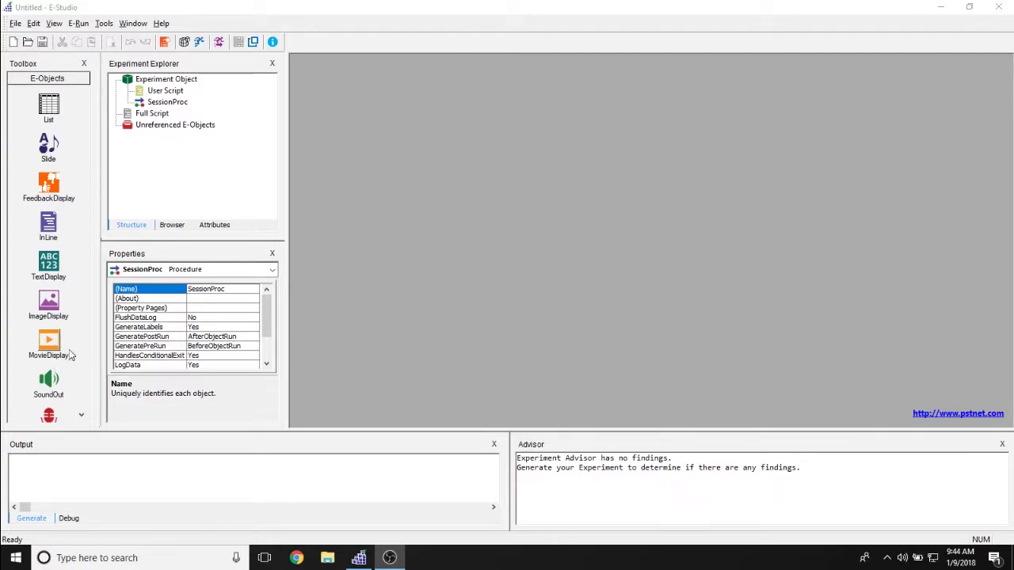
Drag a MovieDisplay from the Toolbox into SessionProc, creating MovieDisplay1
click(54, 340)
drag(54, 340, 190, 108)
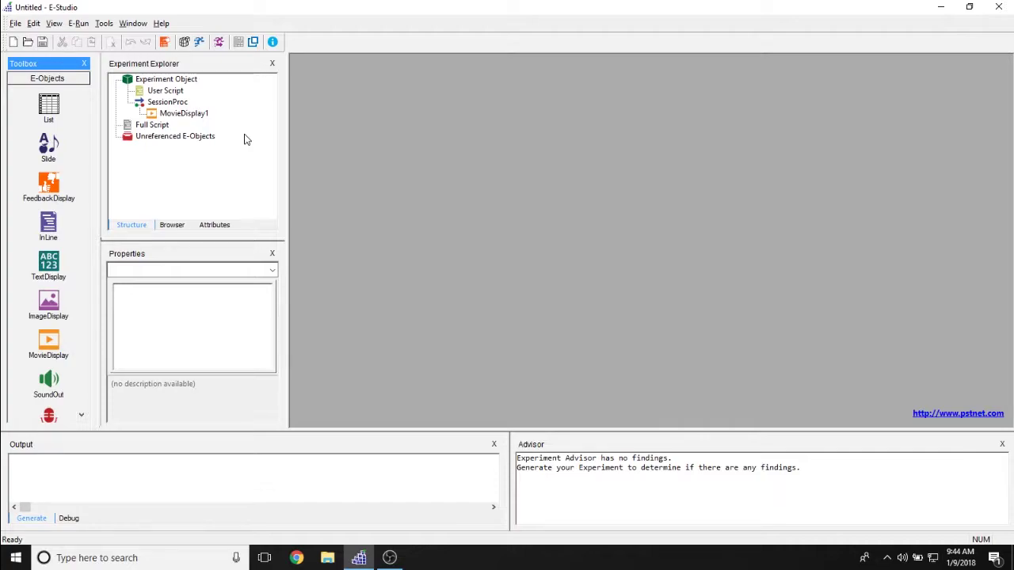
Rename MovieDisplay1 under SessionProc to StimMovie, then deselect it
right_click(202, 117)
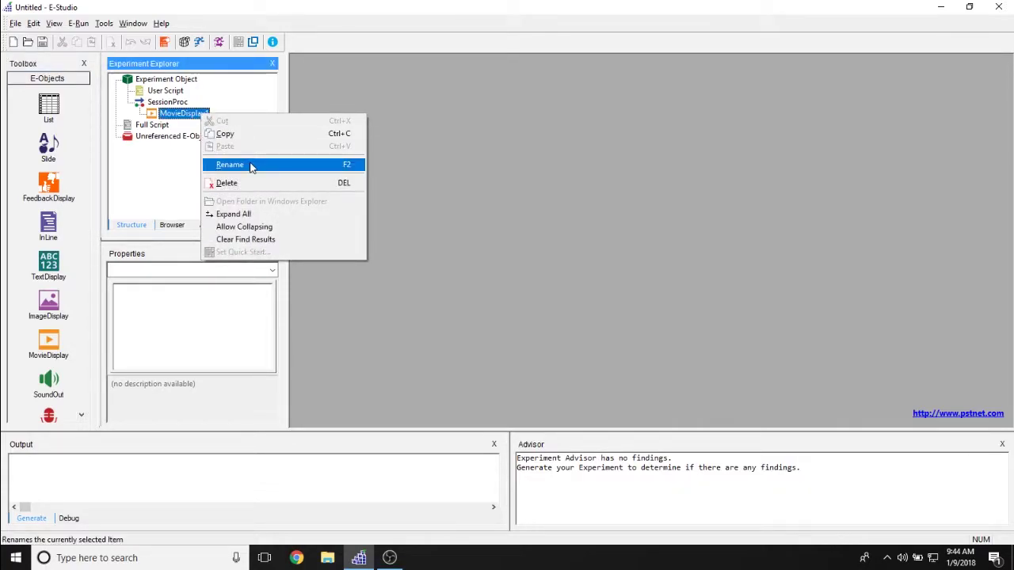
click(347, 164)
text(St)
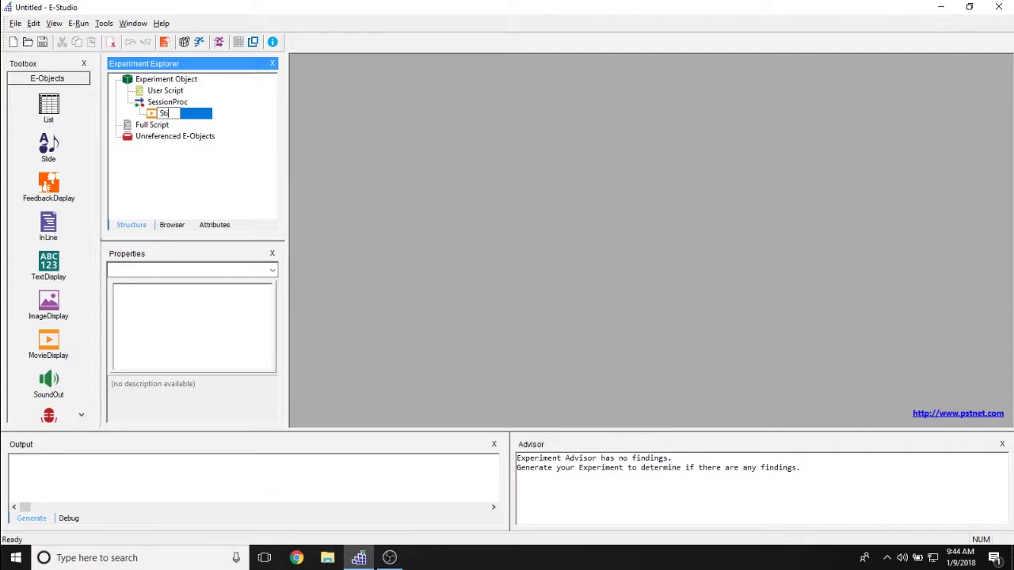
text(imMovie)
key(Return)
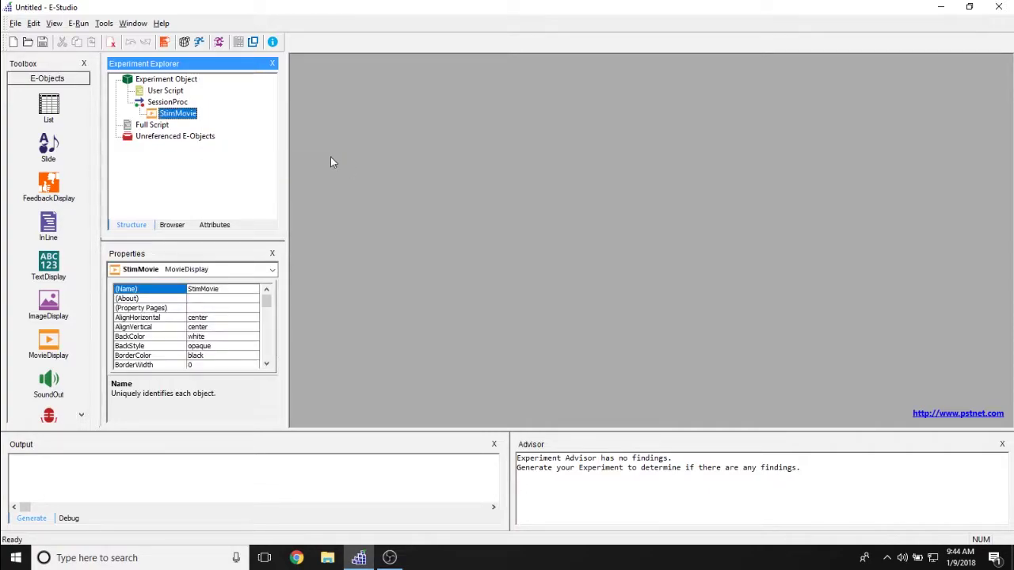
mouse_move(182, 123)
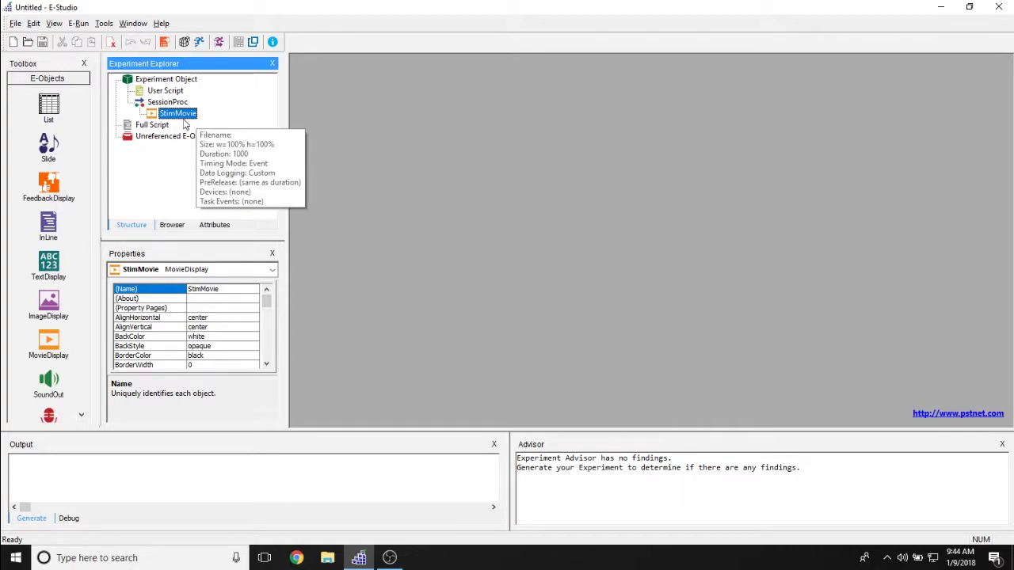
click(185, 124)
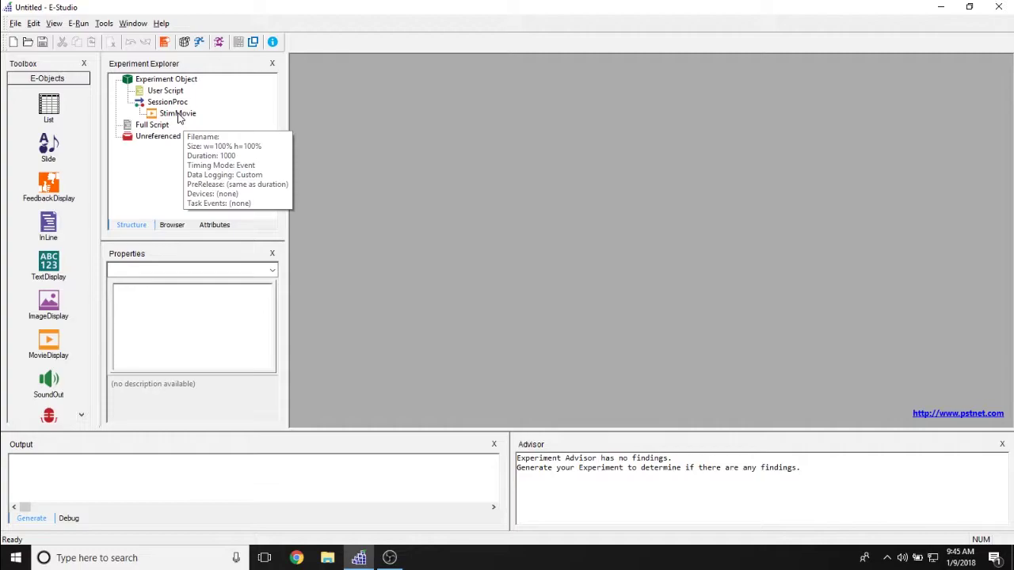
Open StimMovie's Property Pages on the General tab and focus the empty Filename field
double_click(179, 117)
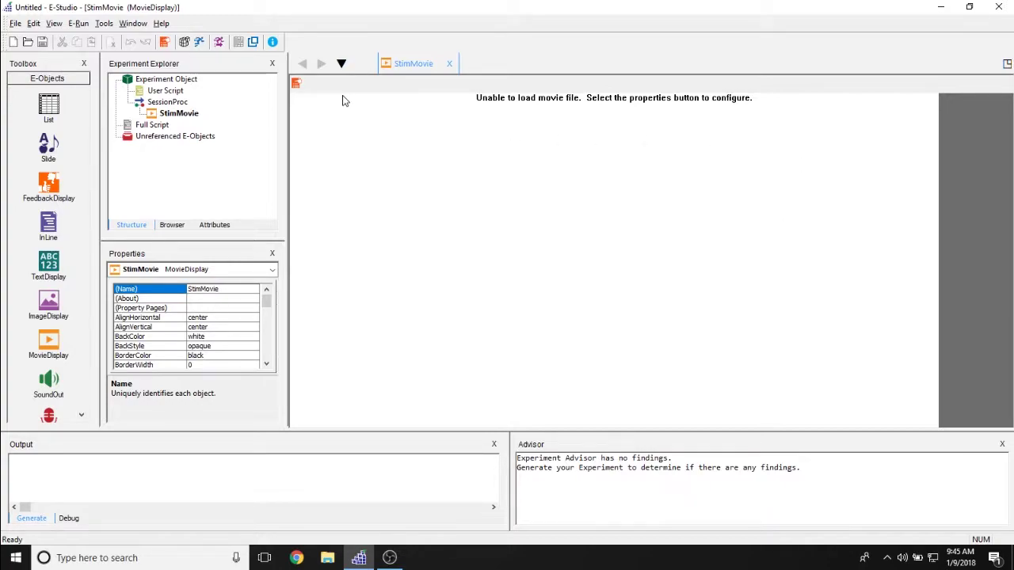
click(296, 85)
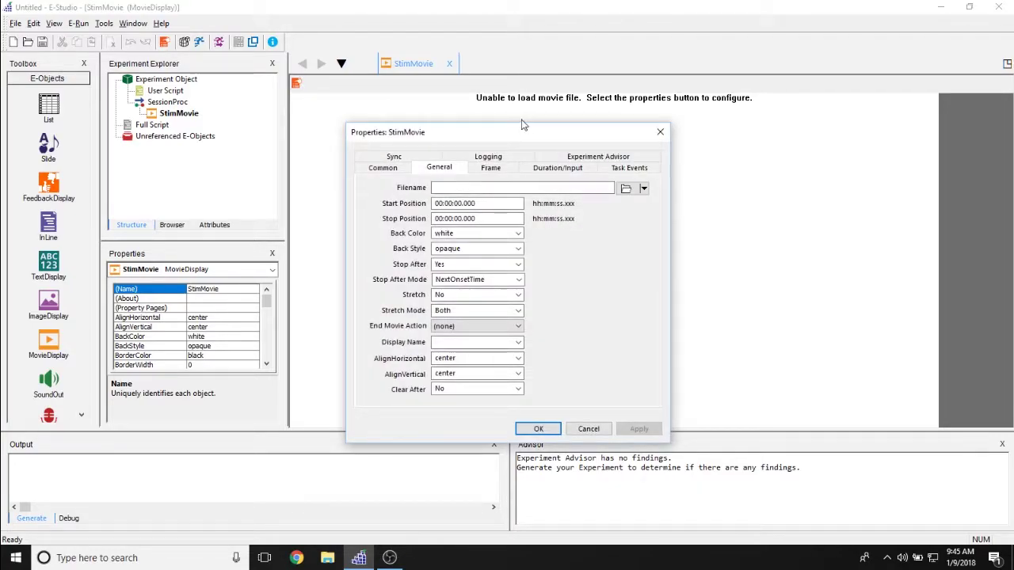
drag(523, 124, 567, 98)
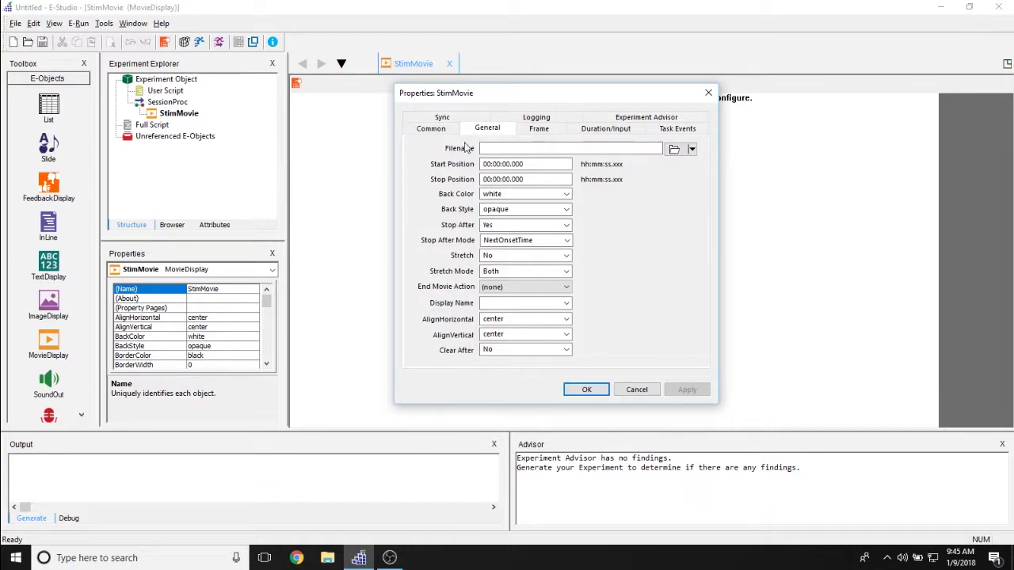
click(549, 146)
Choose Box.mpg from Documents > My Experiments > 3.0 > Samples > MovieRT as the movie file
click(679, 153)
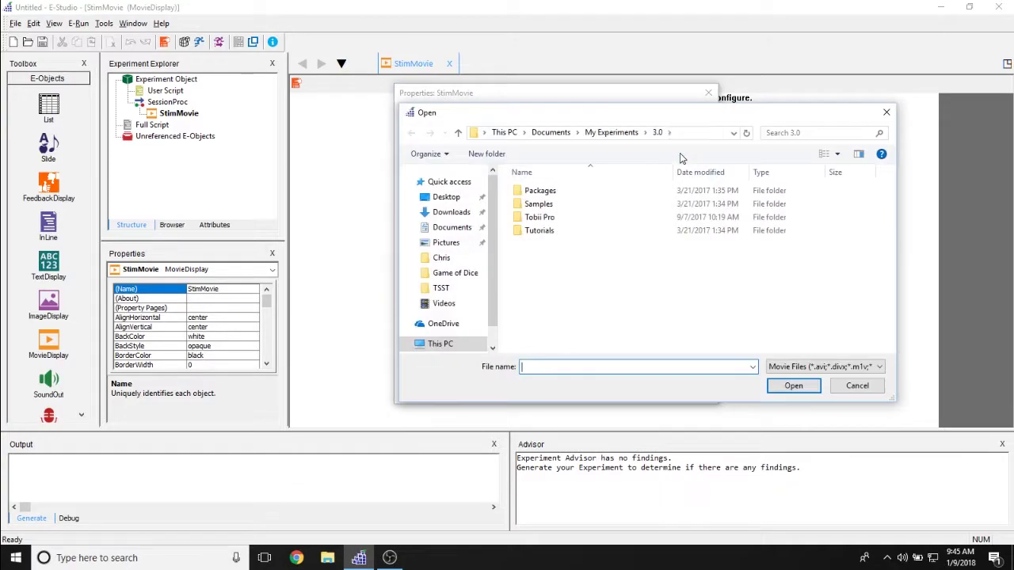
click(467, 232)
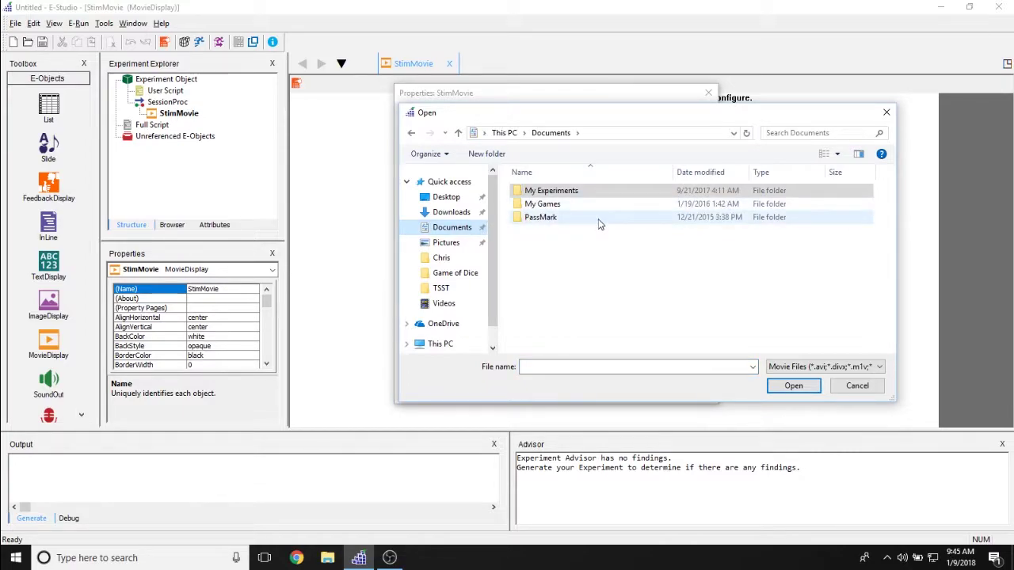
double_click(610, 191)
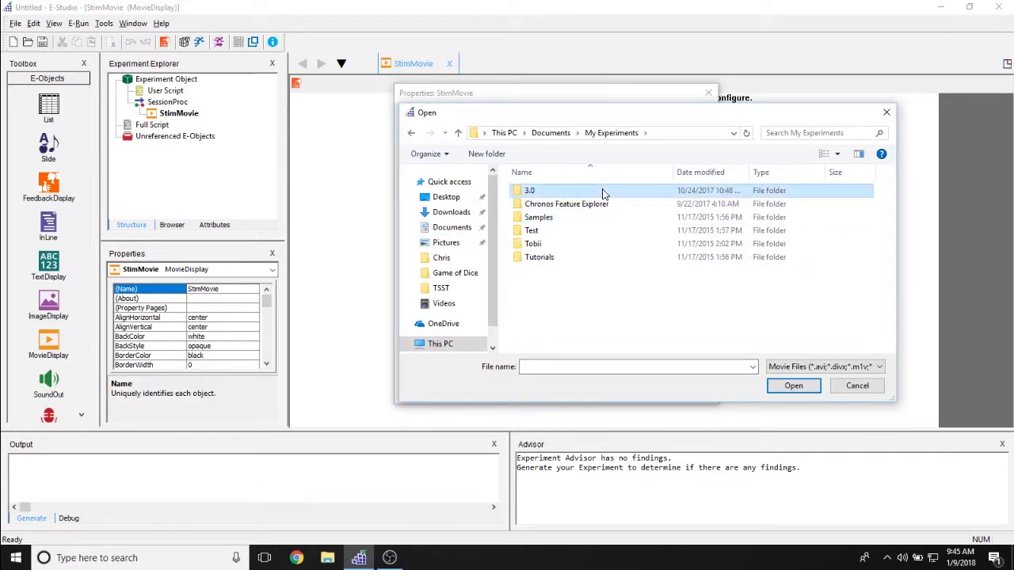
double_click(604, 192)
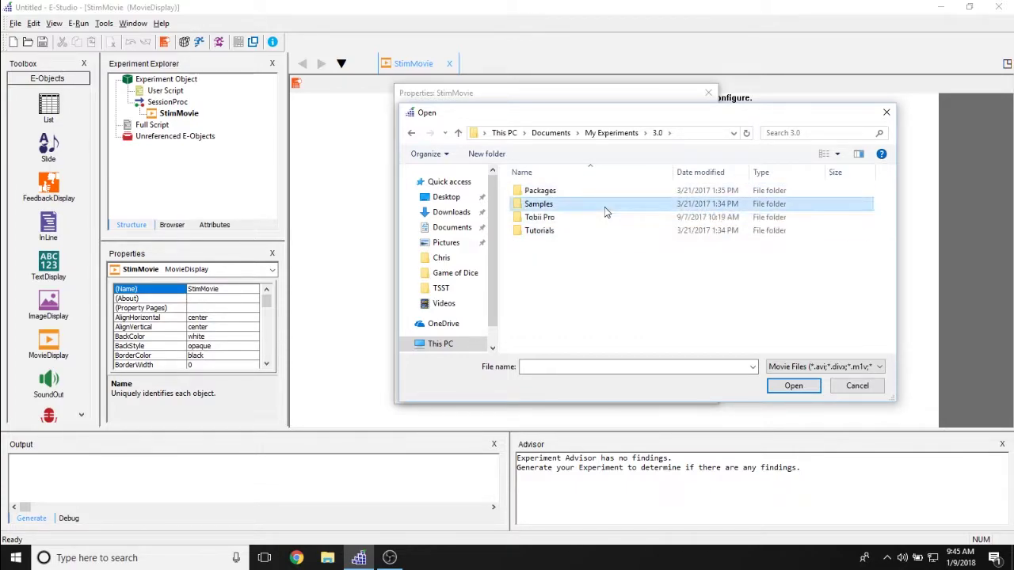
double_click(604, 204)
double_click(604, 217)
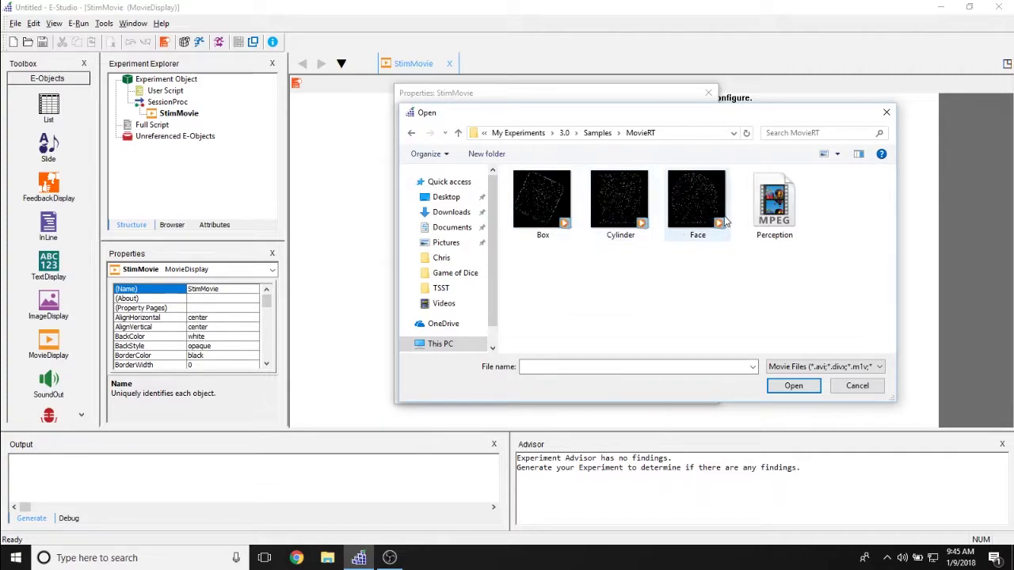
double_click(538, 204)
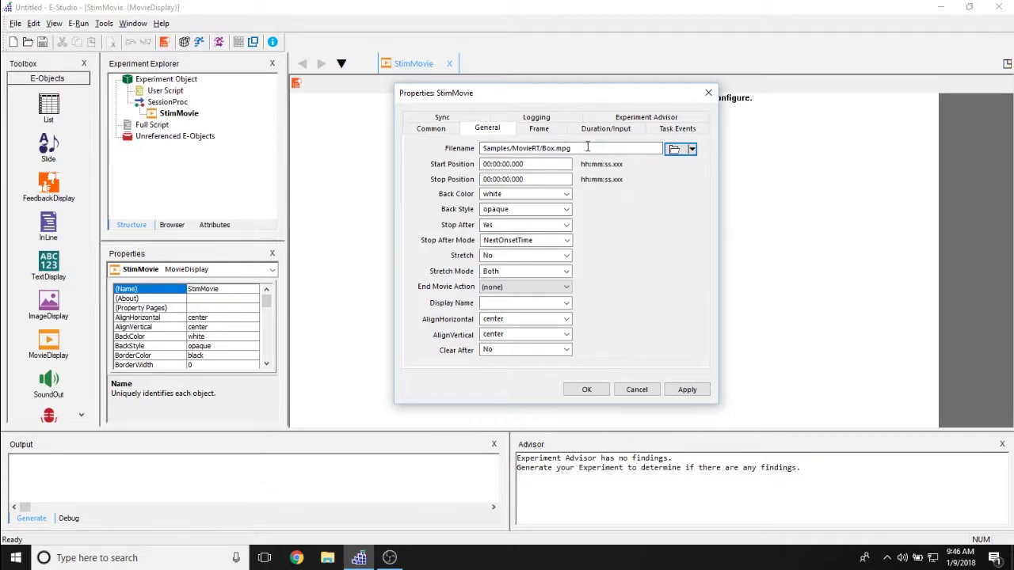
Clear the Filename field, erasing the sample path and a trial [StimulusMovie] entry
drag(587, 147, 476, 147)
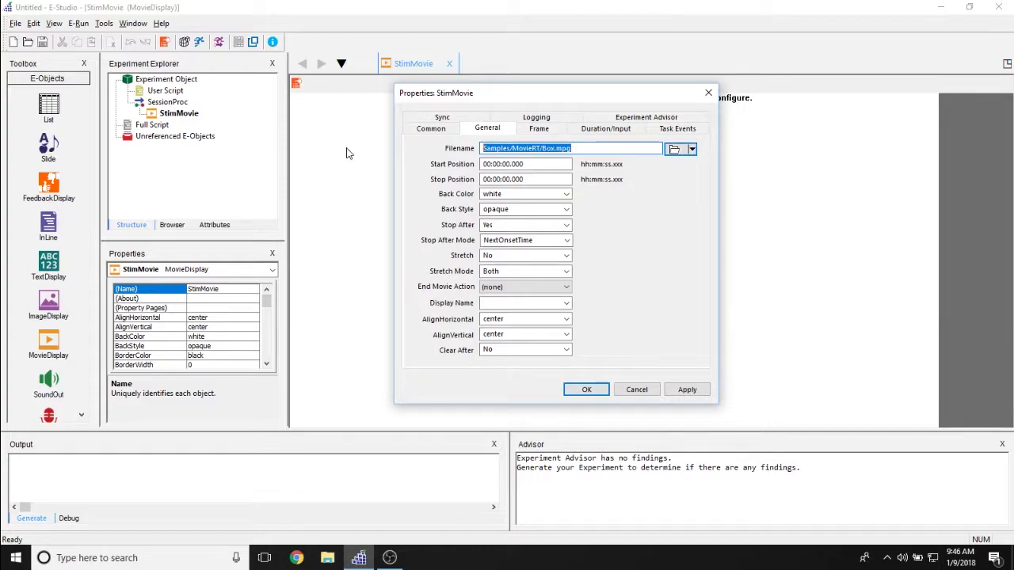
key(BackSpace)
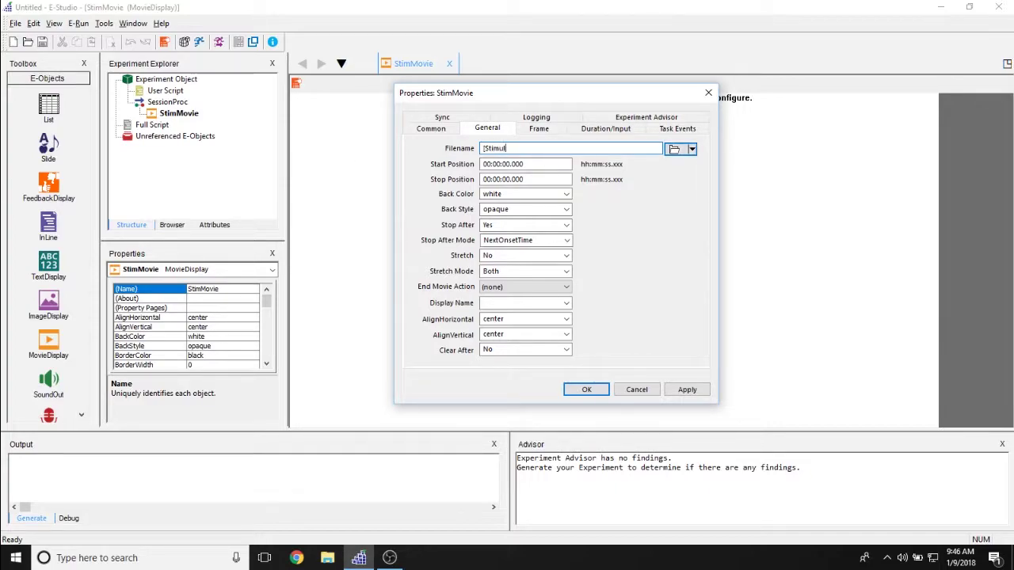
text([StimulusMovie)
key(ctrl+a)
key(BackSpace)
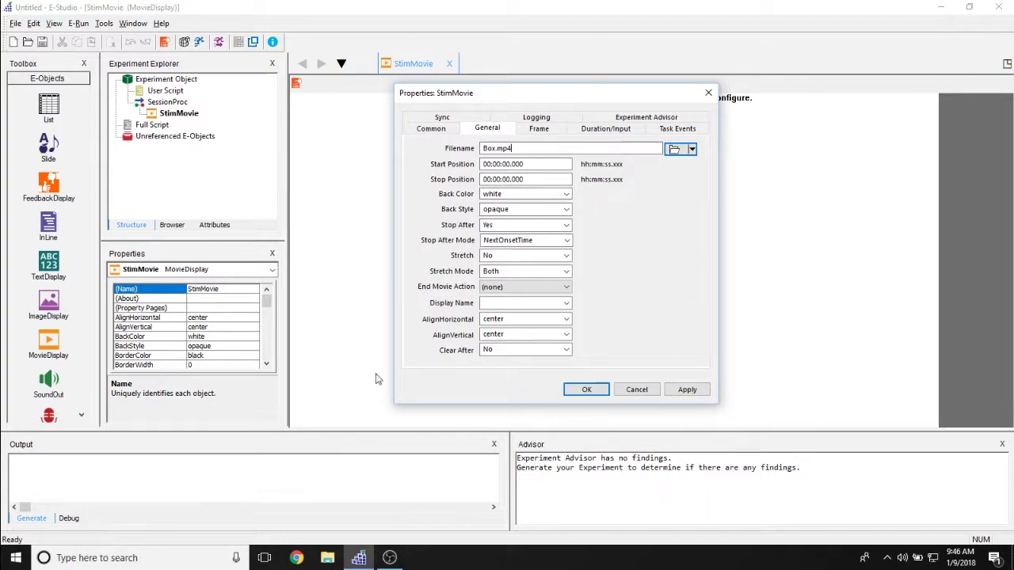
click(565, 210)
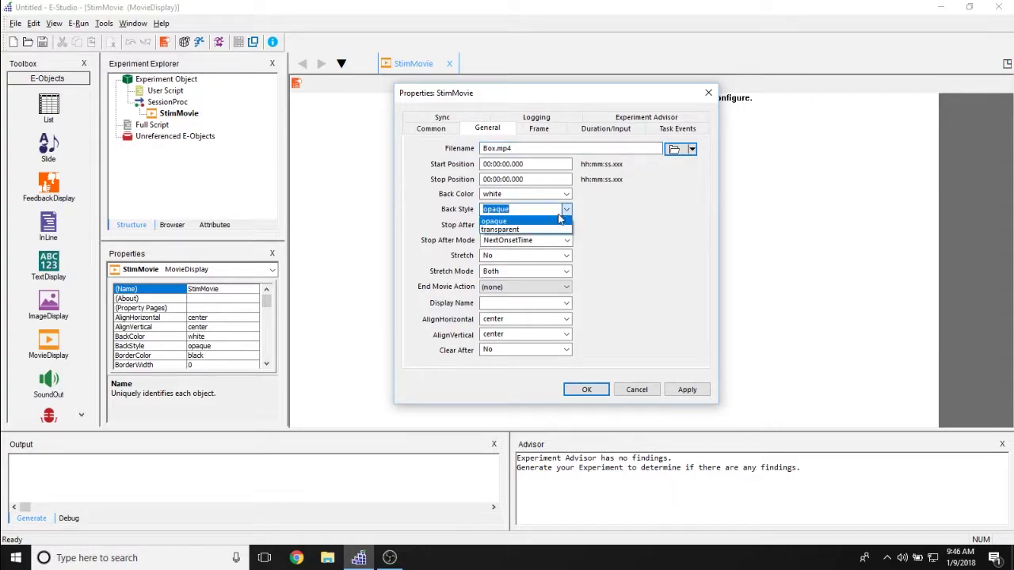
click(557, 210)
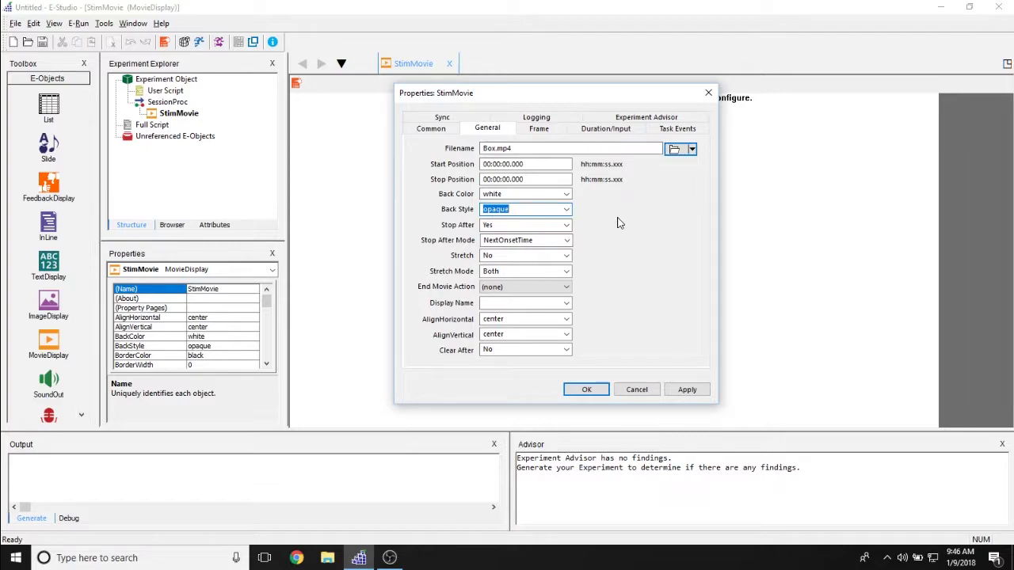
click(530, 209)
click(566, 241)
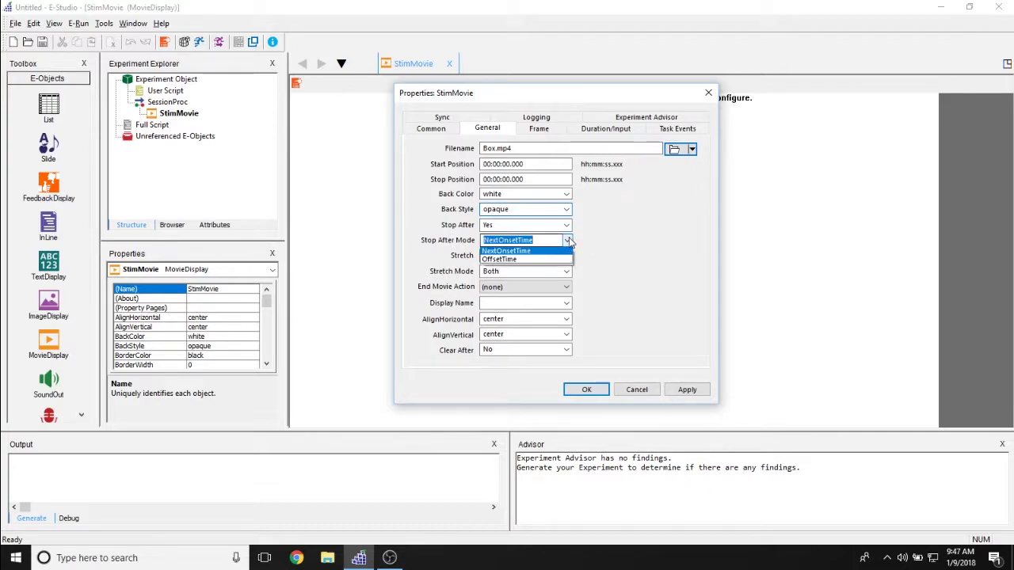
click(555, 251)
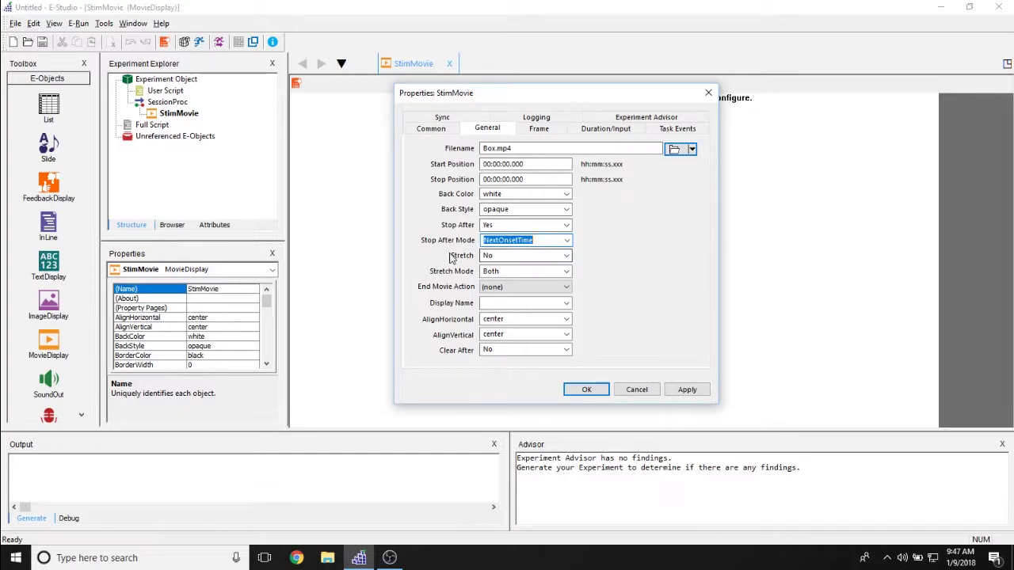
click(568, 272)
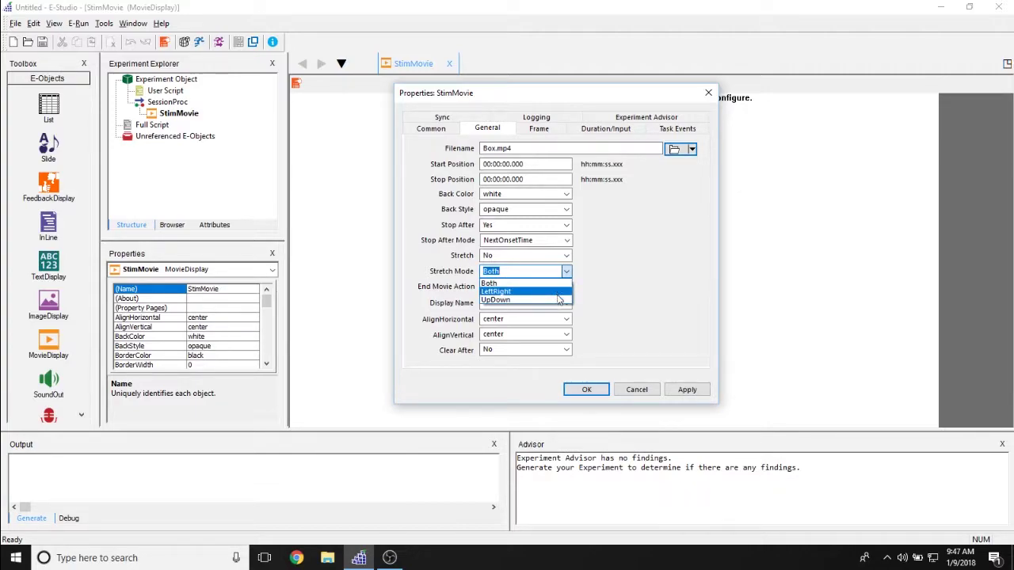
click(625, 267)
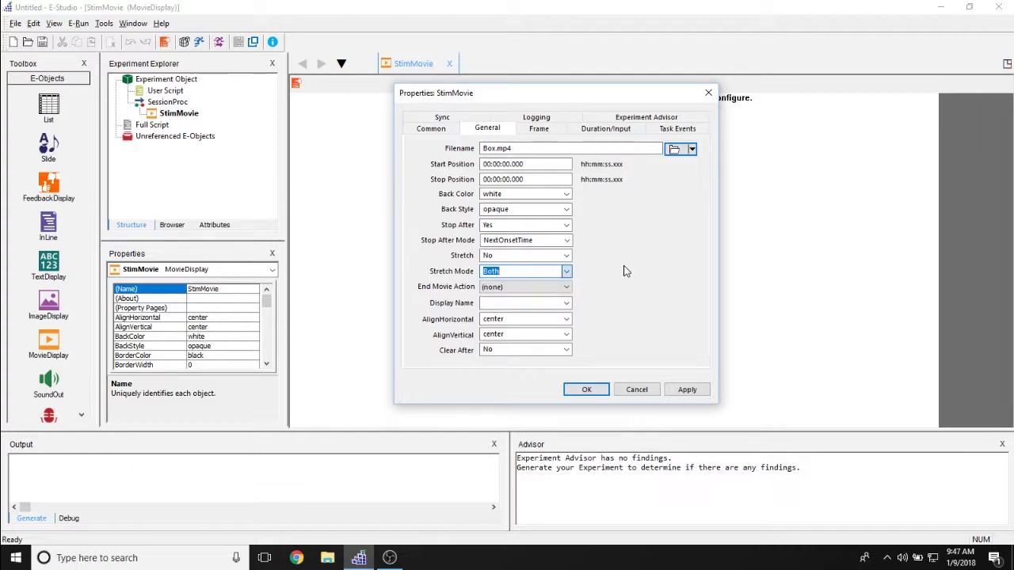
click(504, 300)
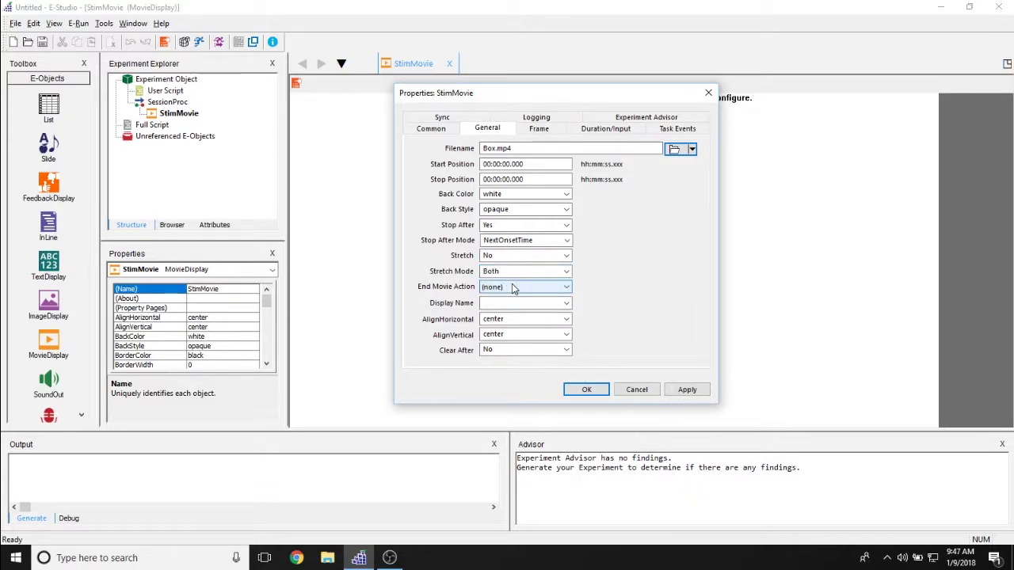
click(536, 288)
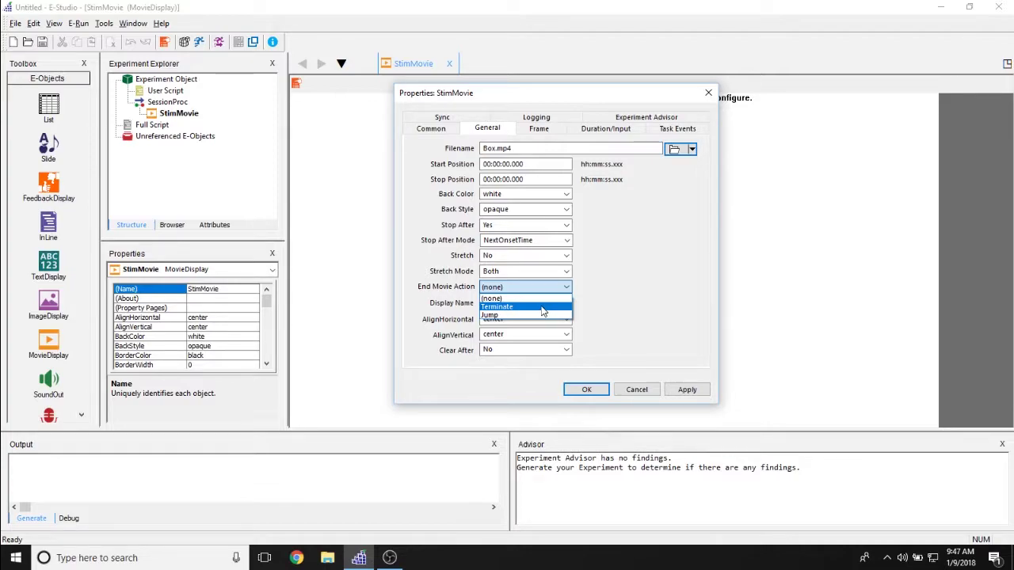
click(527, 305)
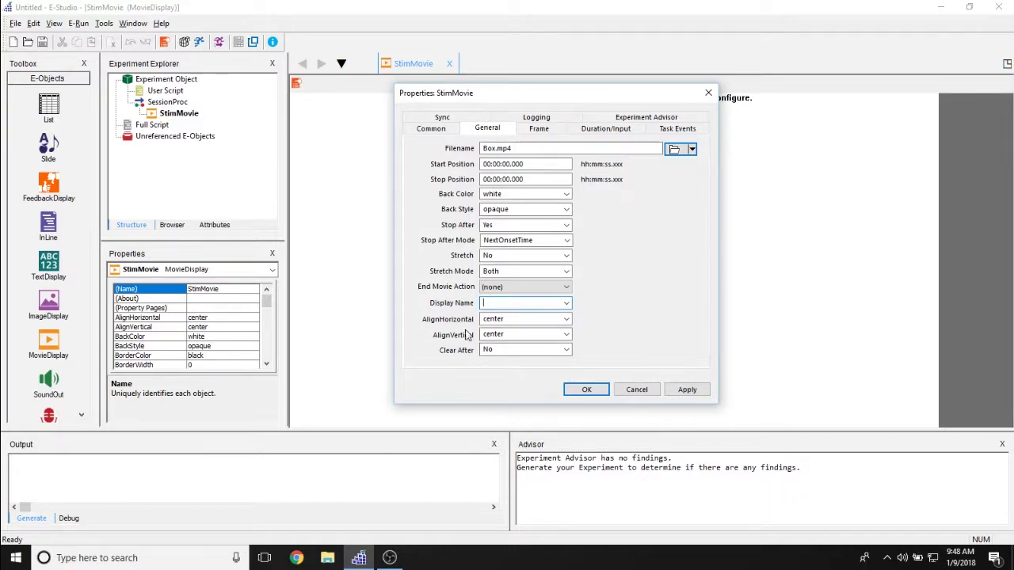
Show the Common tab and check StimMovie's name and notes fields
click(431, 128)
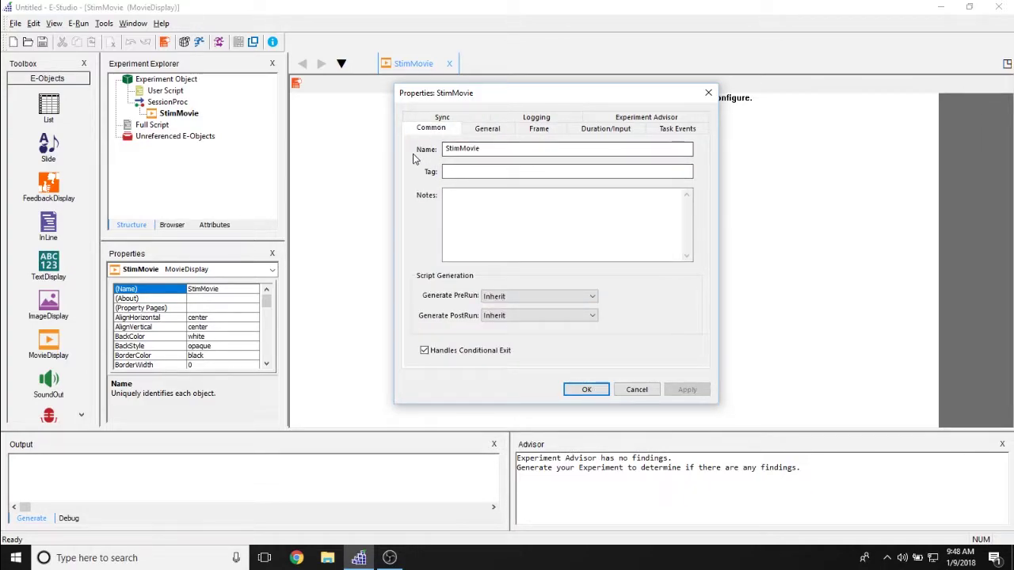
click(451, 150)
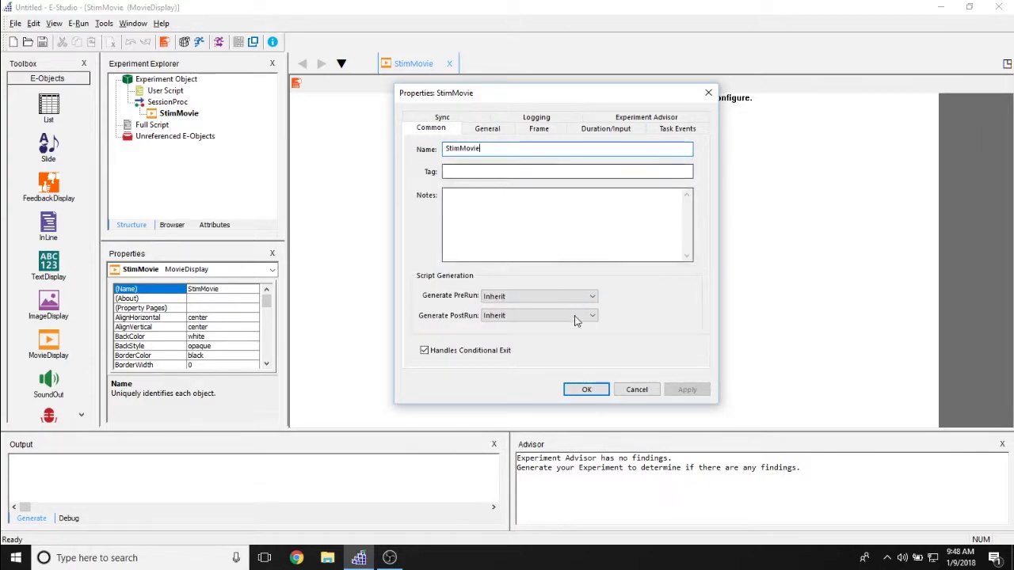
click(535, 167)
click(590, 215)
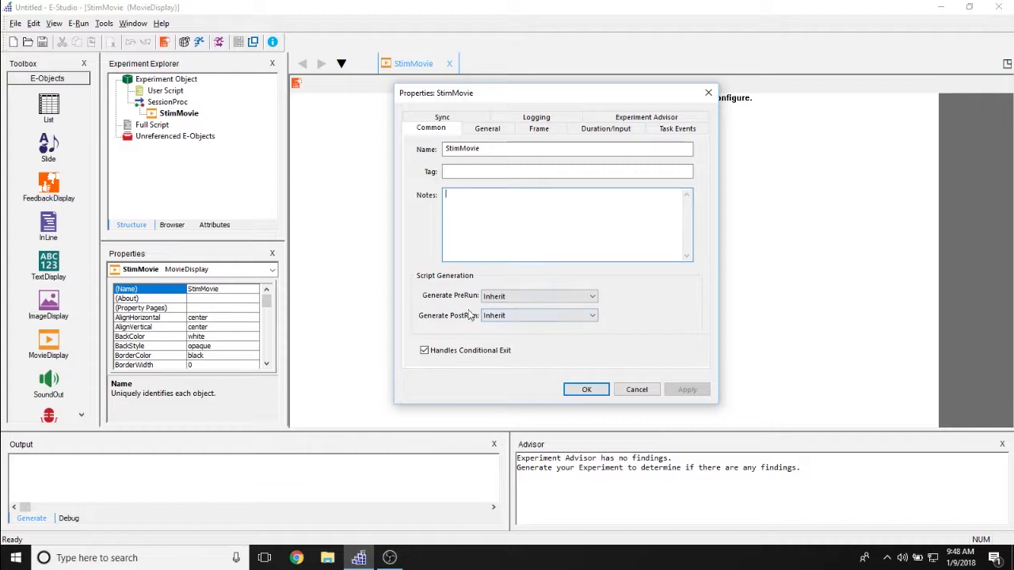
Try TopOfProcedure for Generate PreRun, then restore it to Inherit
click(550, 295)
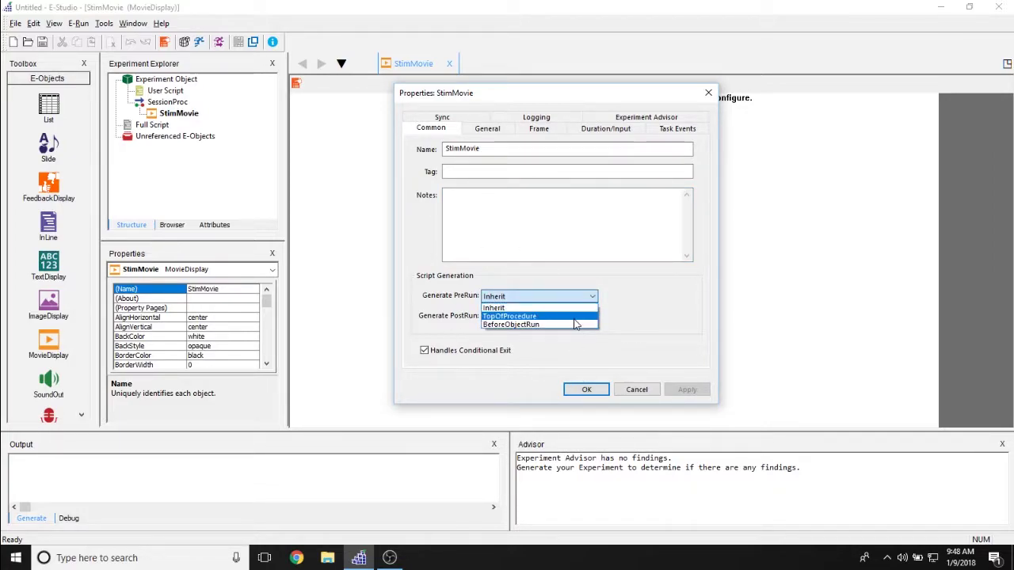
click(575, 317)
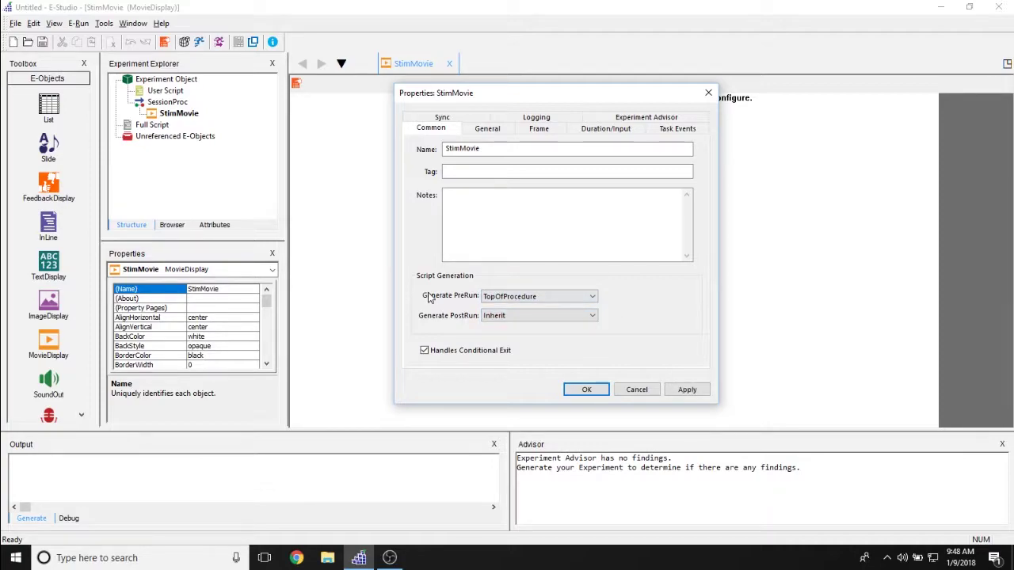
click(555, 296)
click(571, 308)
On the Frame tab, keep Width and Height at 100%
click(539, 128)
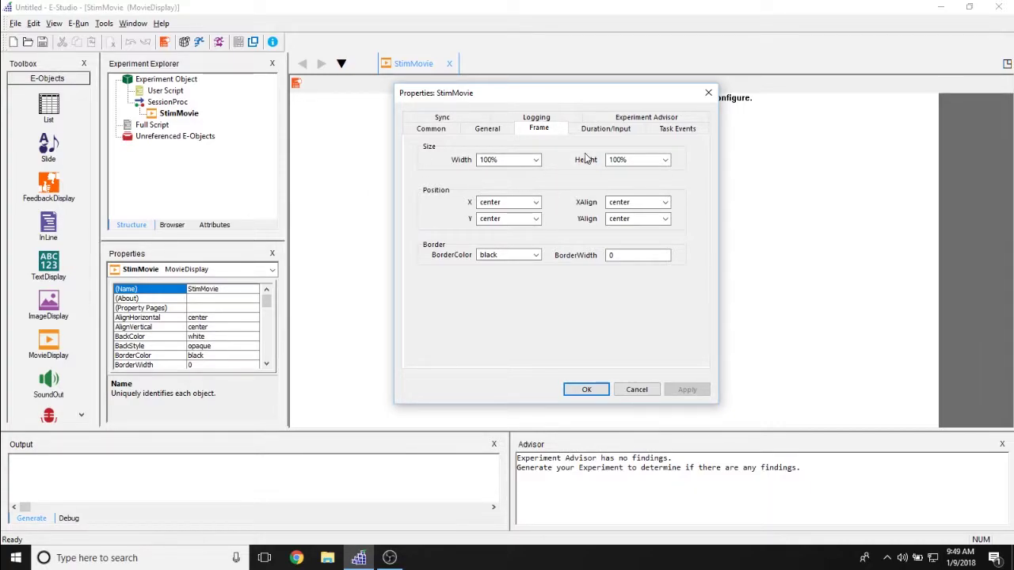
click(536, 162)
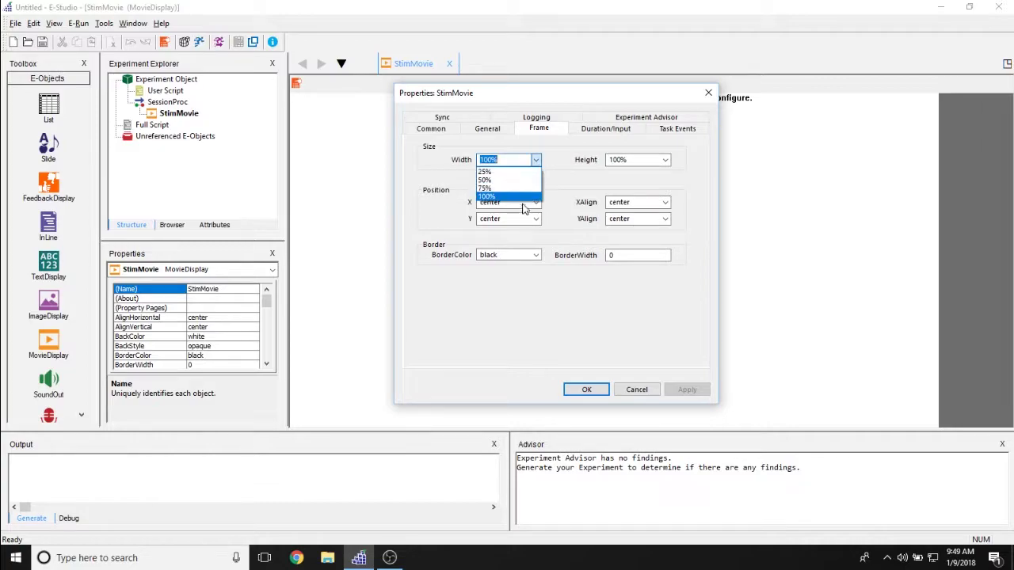
click(669, 174)
click(665, 160)
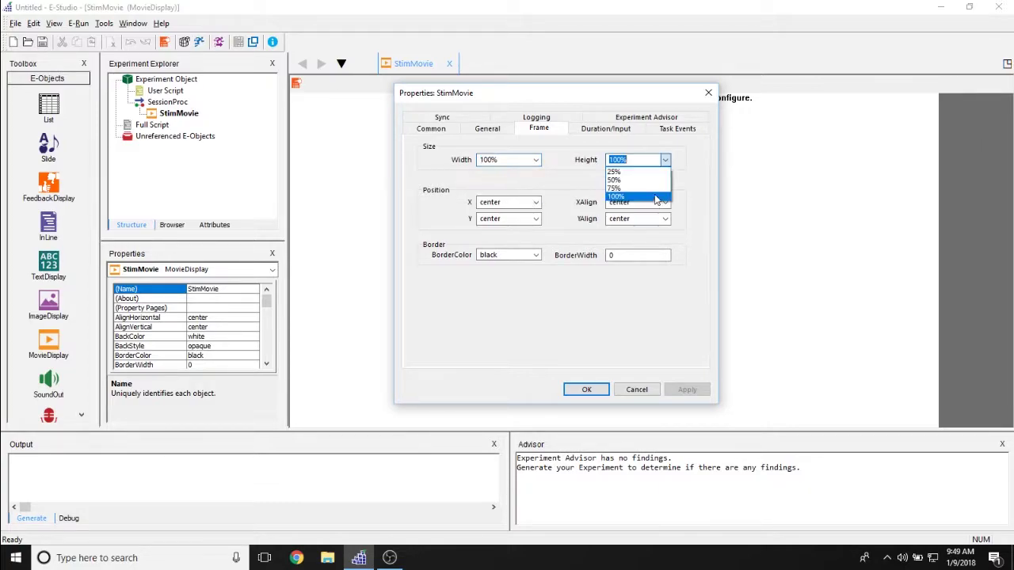
click(561, 172)
Review the X position choices and keep X at center
click(536, 202)
click(461, 220)
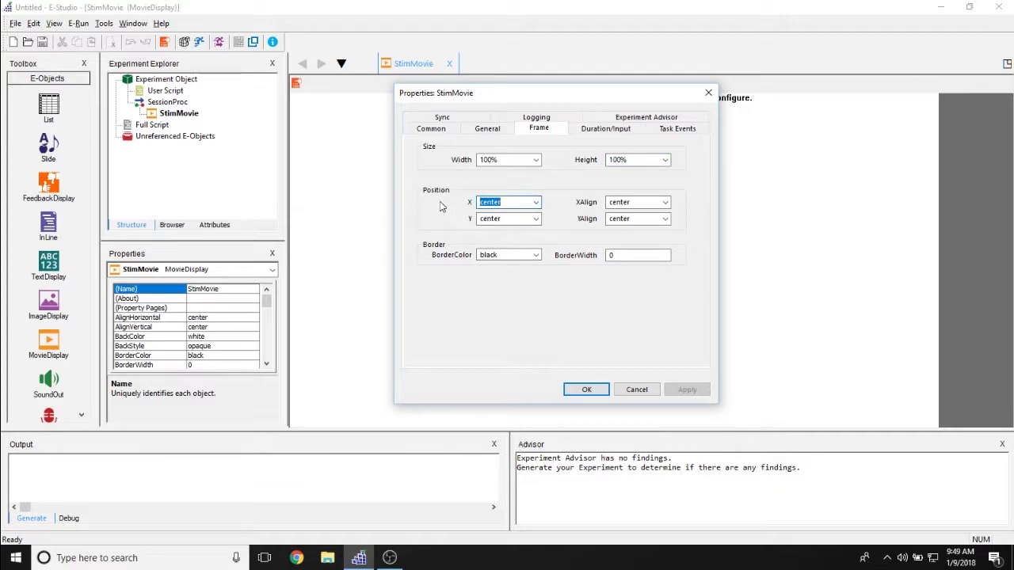
click(537, 203)
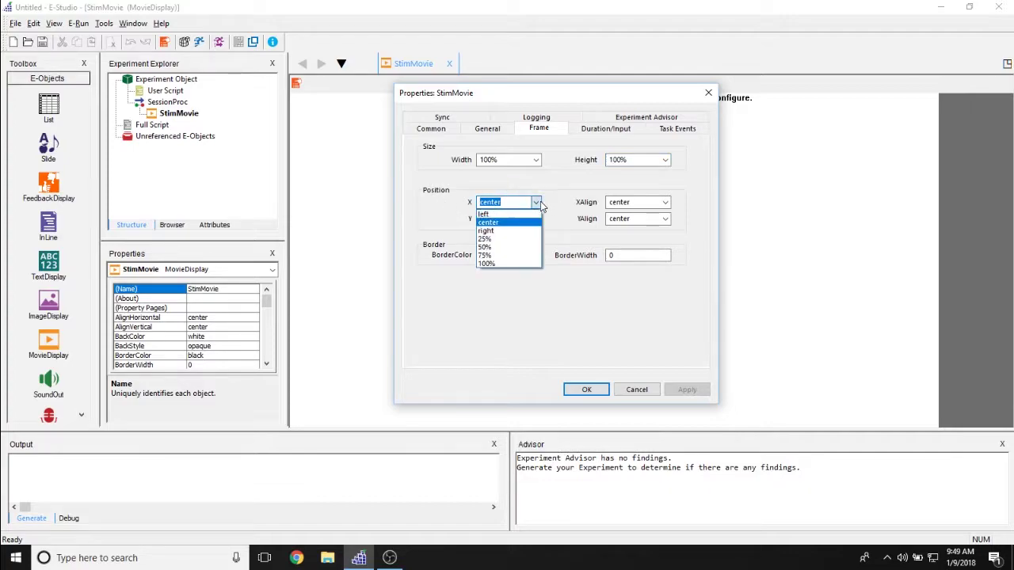
click(537, 203)
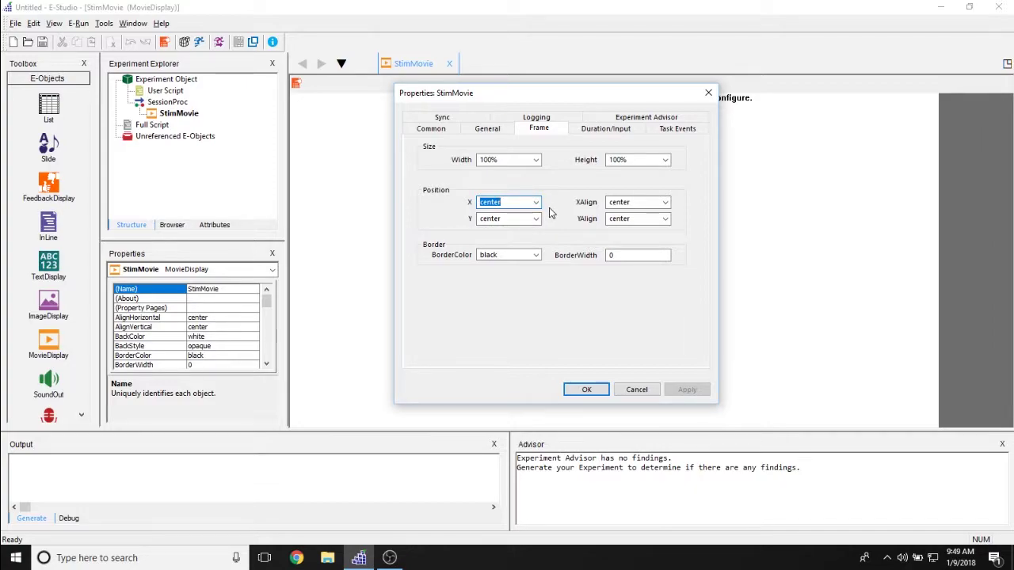
click(536, 203)
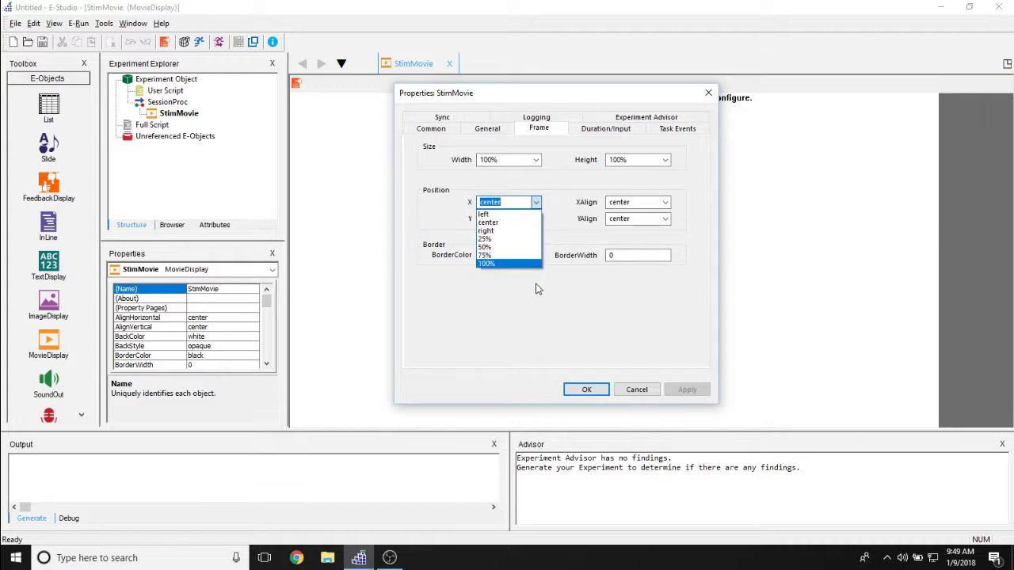
click(567, 193)
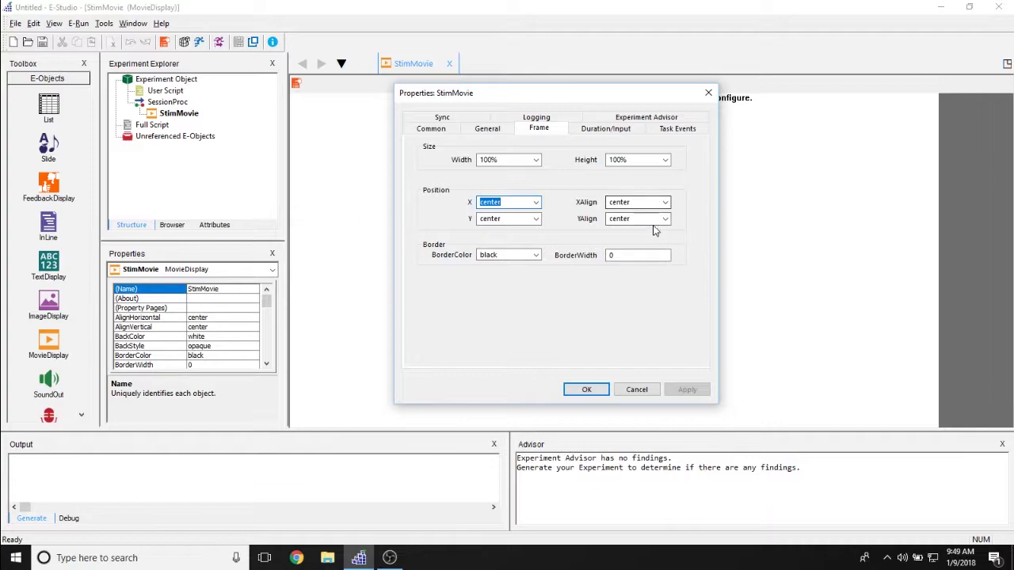
click(507, 203)
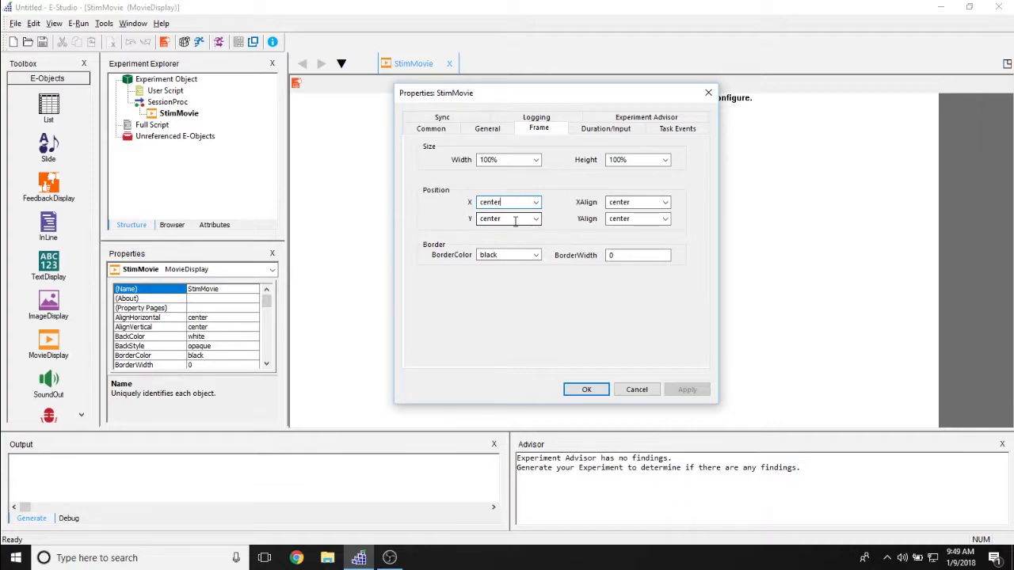
Try left/top alignment, then restore XAlign and YAlign to center
click(667, 204)
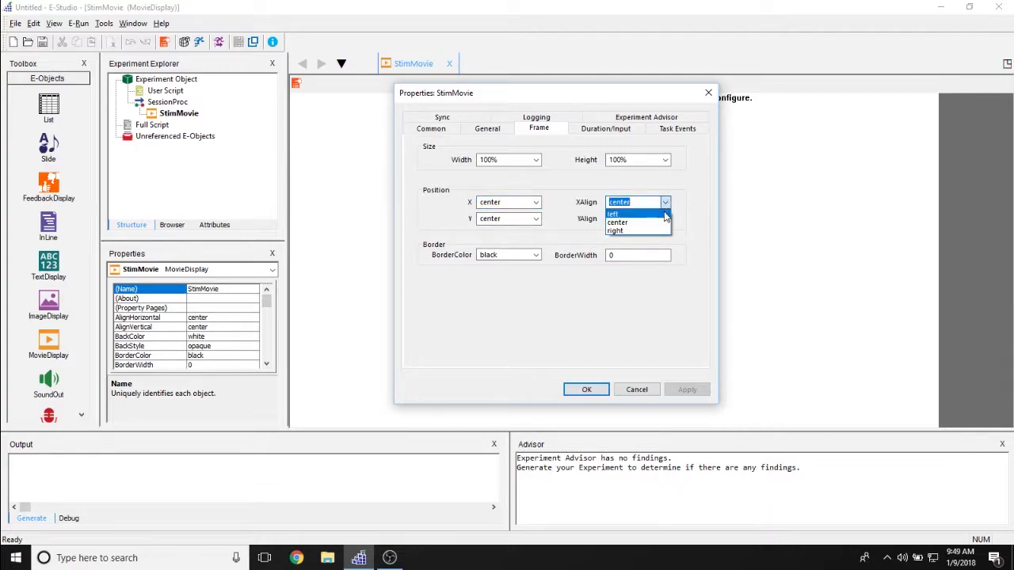
click(637, 214)
click(666, 218)
click(665, 231)
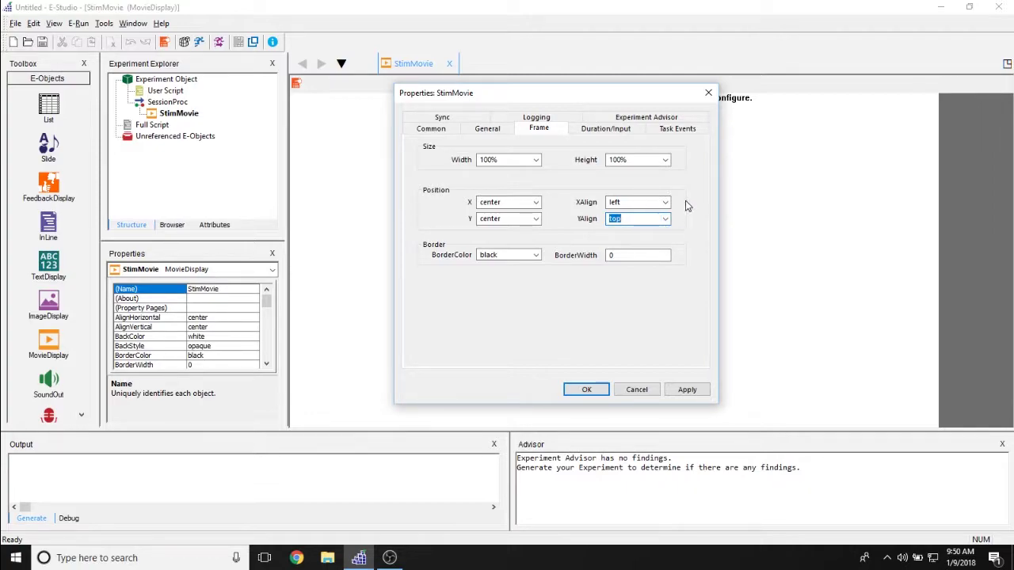
click(667, 203)
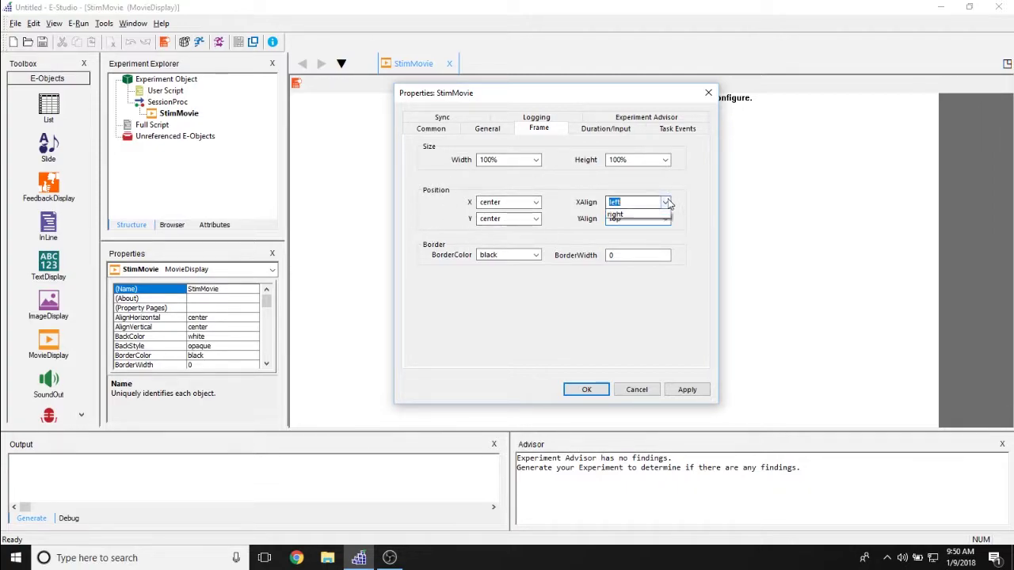
click(638, 223)
click(667, 219)
click(637, 240)
click(641, 198)
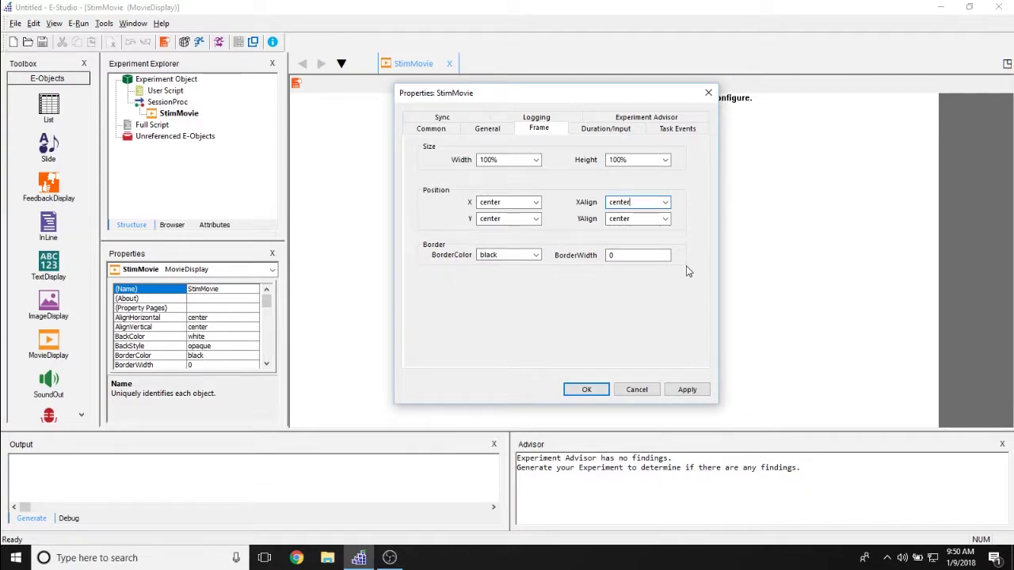
Keep the border colour black with border width 0
click(515, 255)
click(632, 289)
click(631, 254)
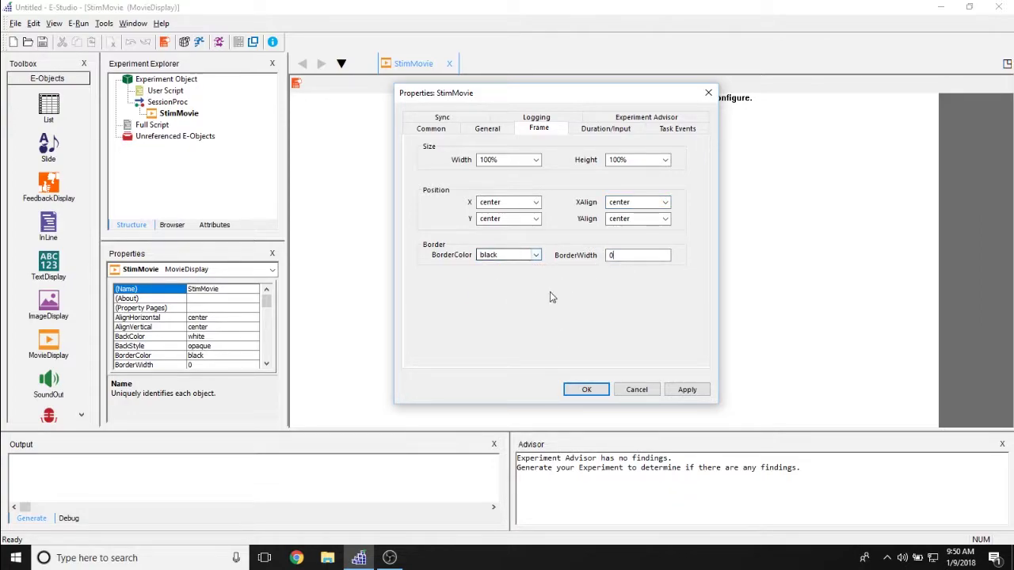
click(604, 129)
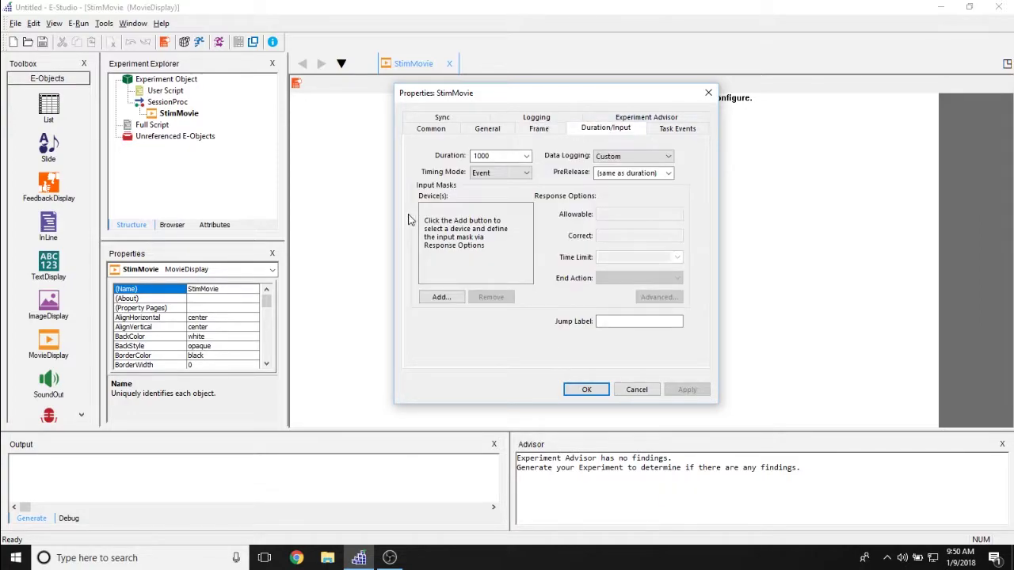
Confirm Duration 1000, Custom data logging, Event timing and PreRelease (same as duration)
double_click(496, 156)
click(622, 157)
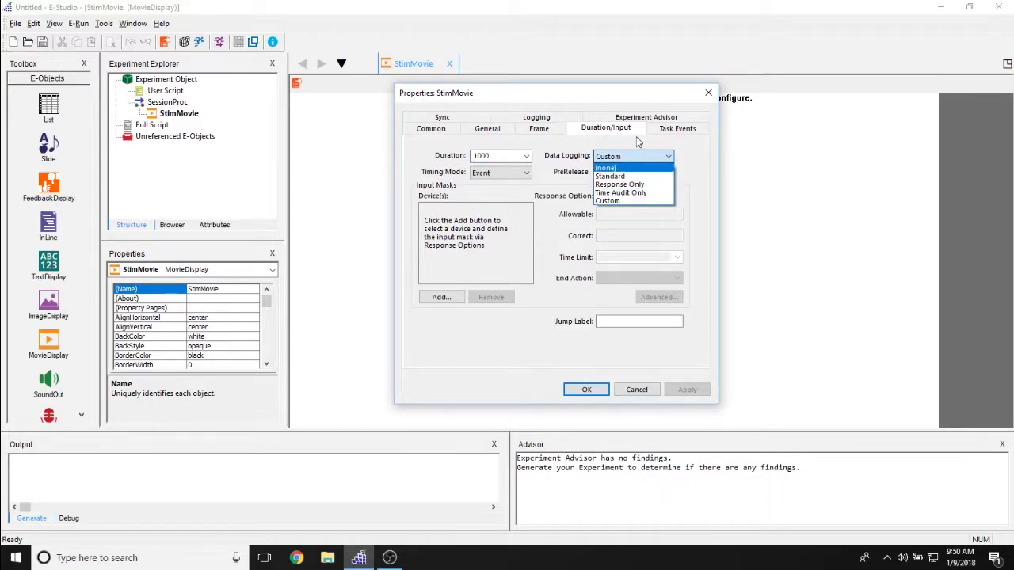
click(581, 164)
click(523, 174)
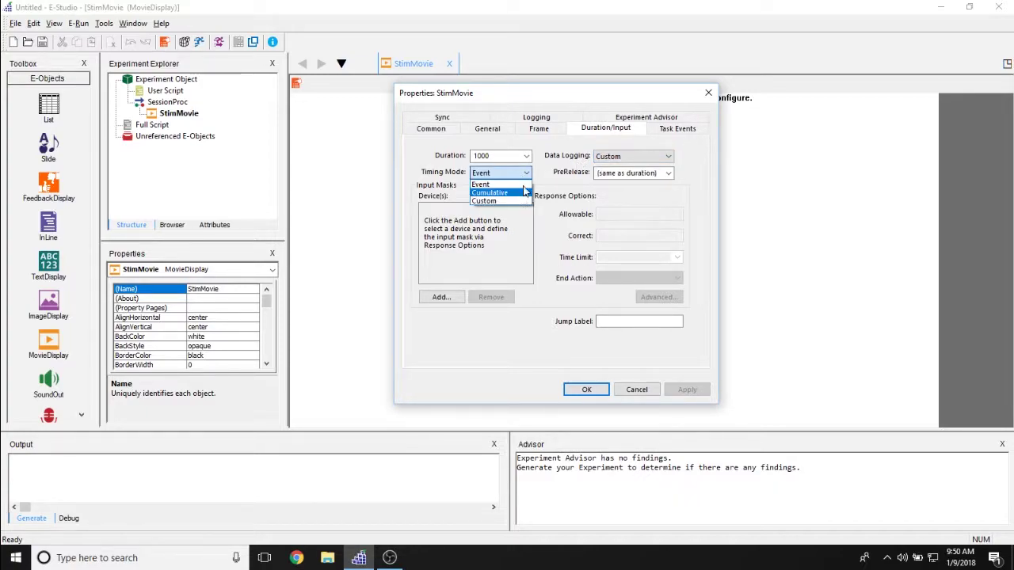
click(491, 184)
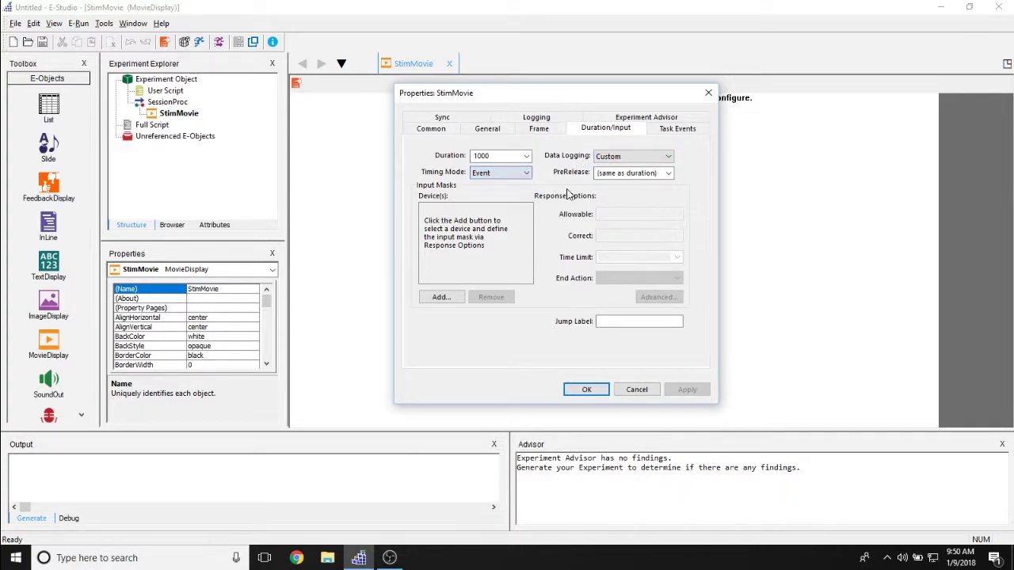
click(610, 174)
click(670, 173)
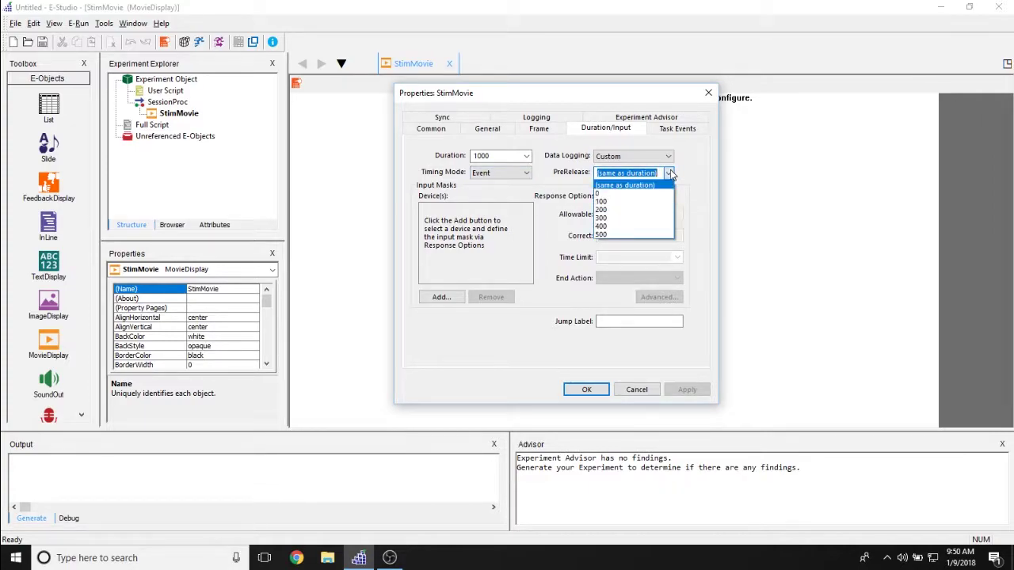
click(700, 182)
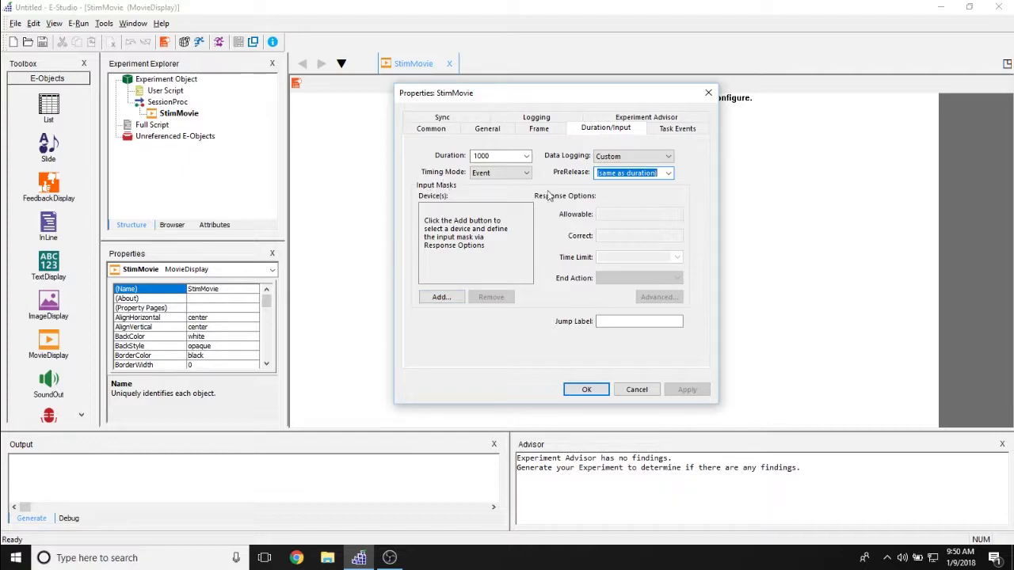
click(448, 302)
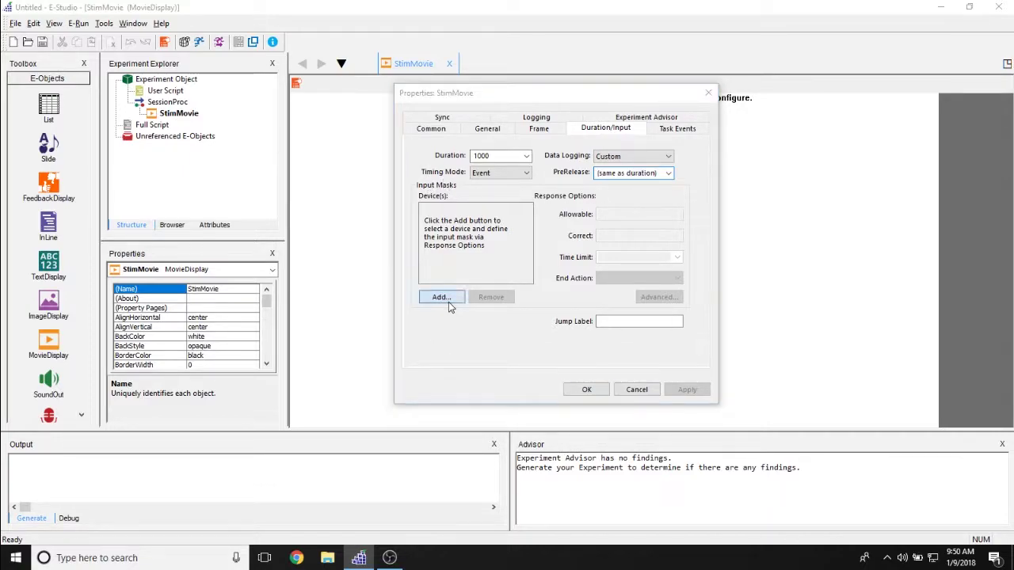
Add Keyboard as an input device for StimMovie
drag(545, 168, 564, 200)
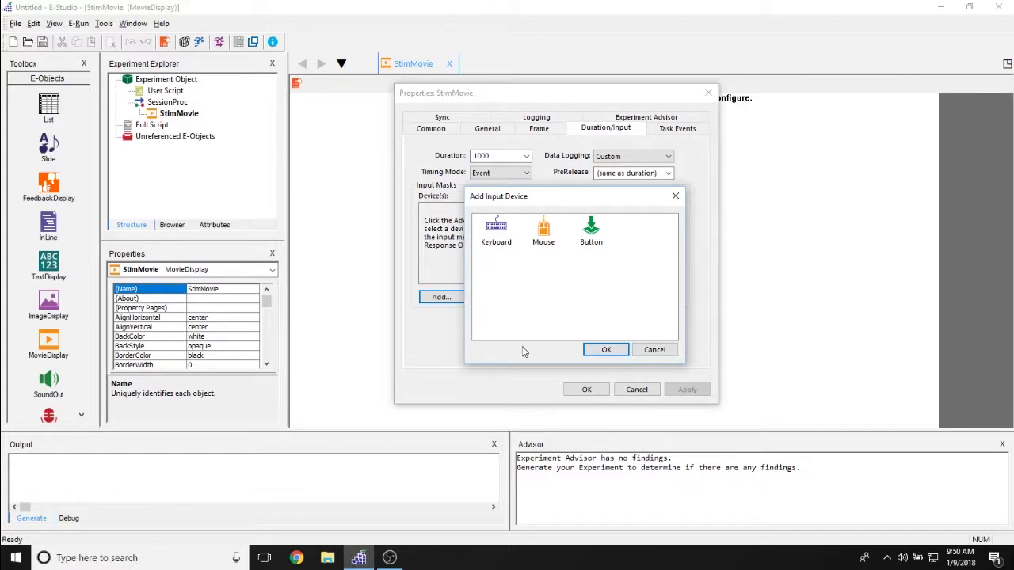
click(604, 350)
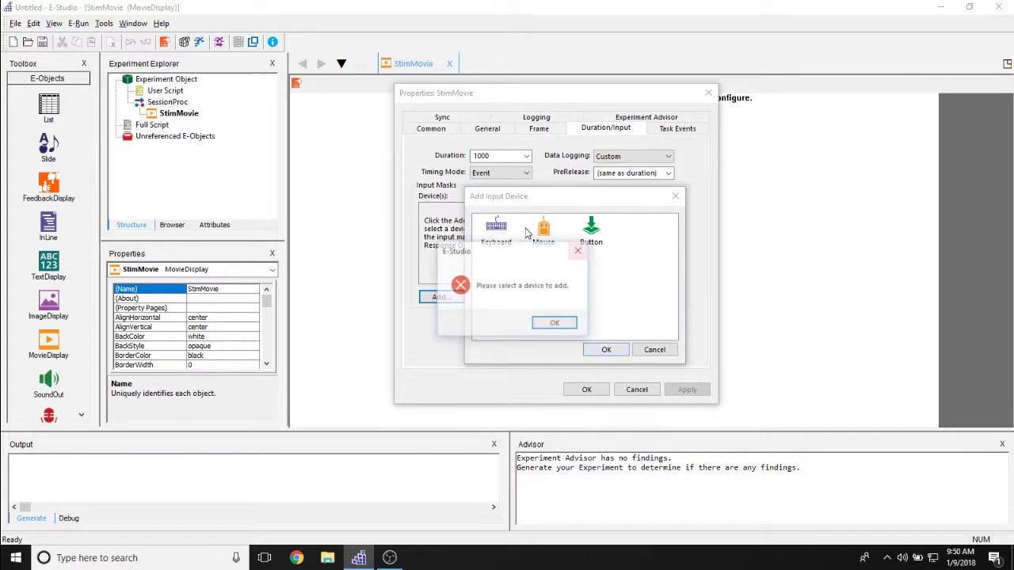
click(555, 323)
double_click(495, 229)
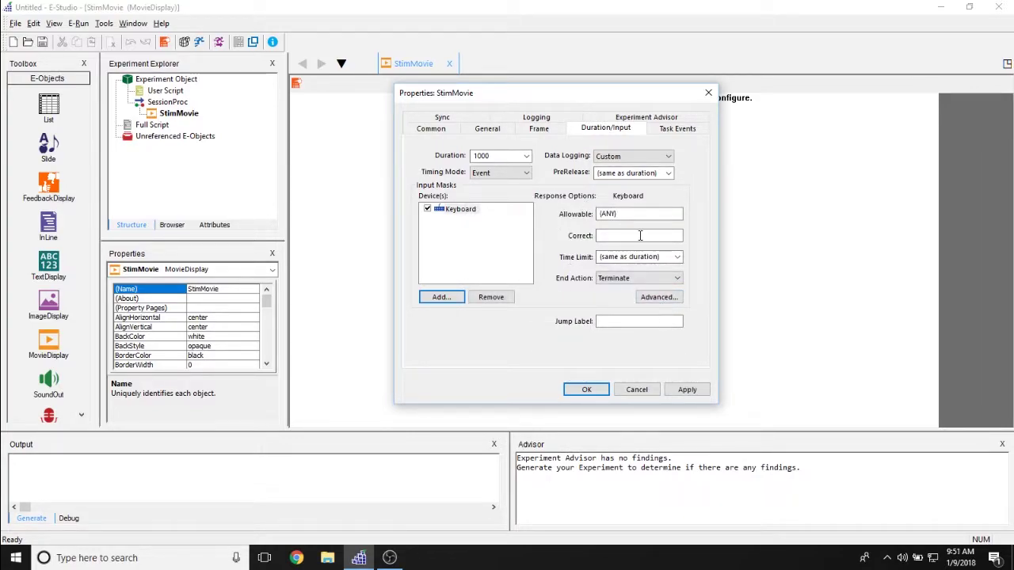
Review the Keyboard mask, keeping Allowable {ANY} and End Action Terminate
click(629, 213)
click(621, 236)
click(678, 278)
click(538, 279)
click(634, 278)
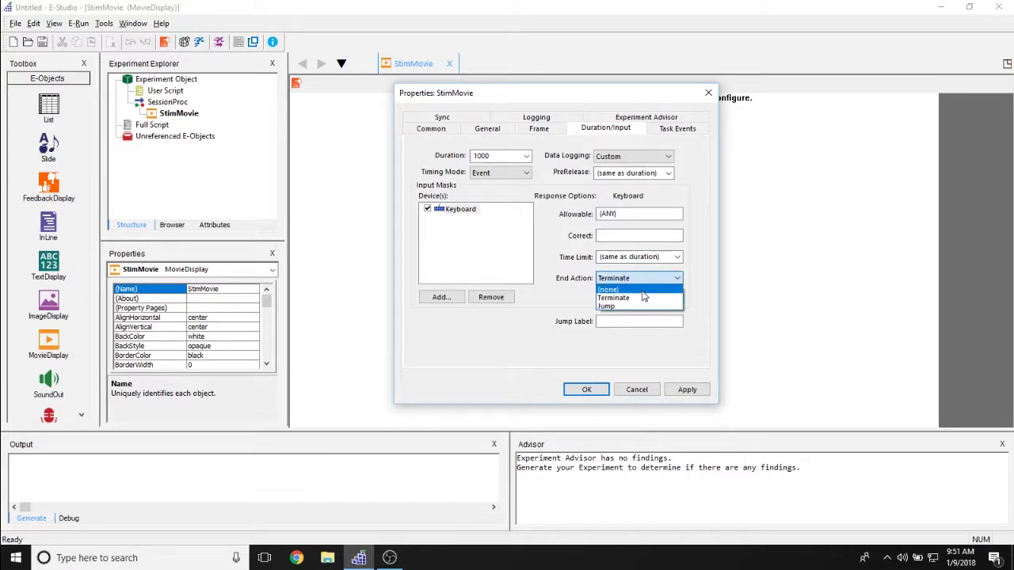
click(643, 296)
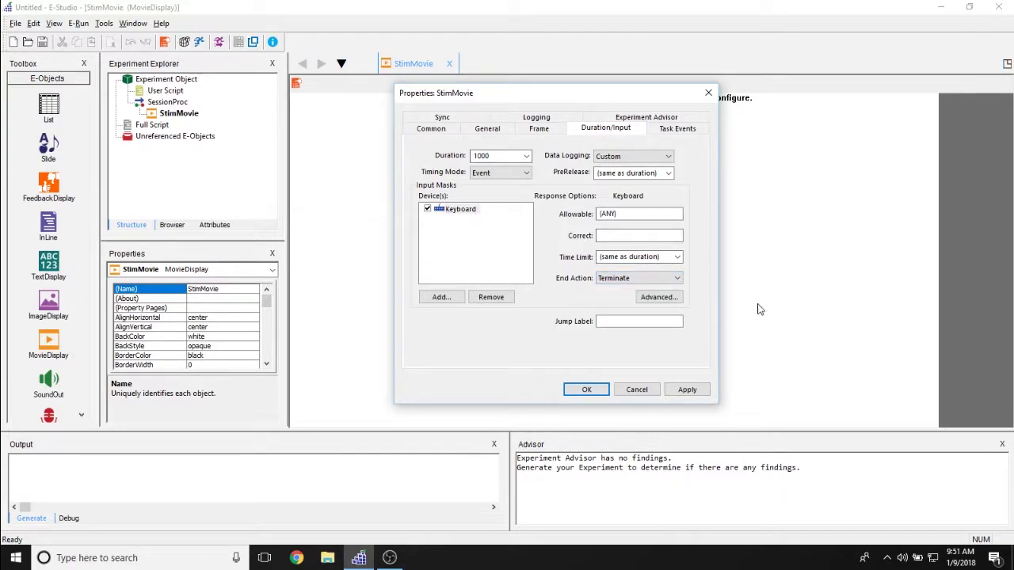
click(607, 321)
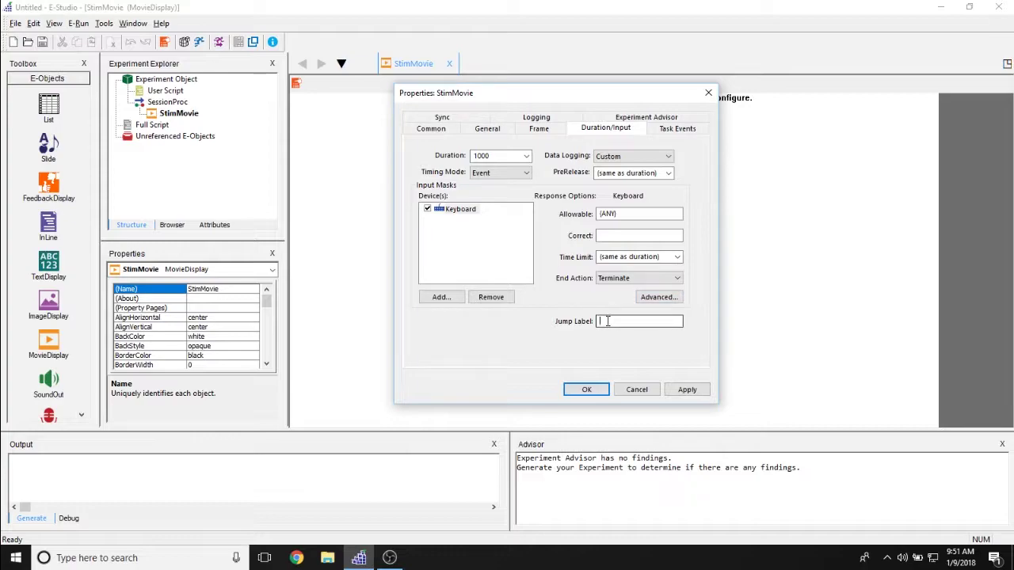
click(607, 279)
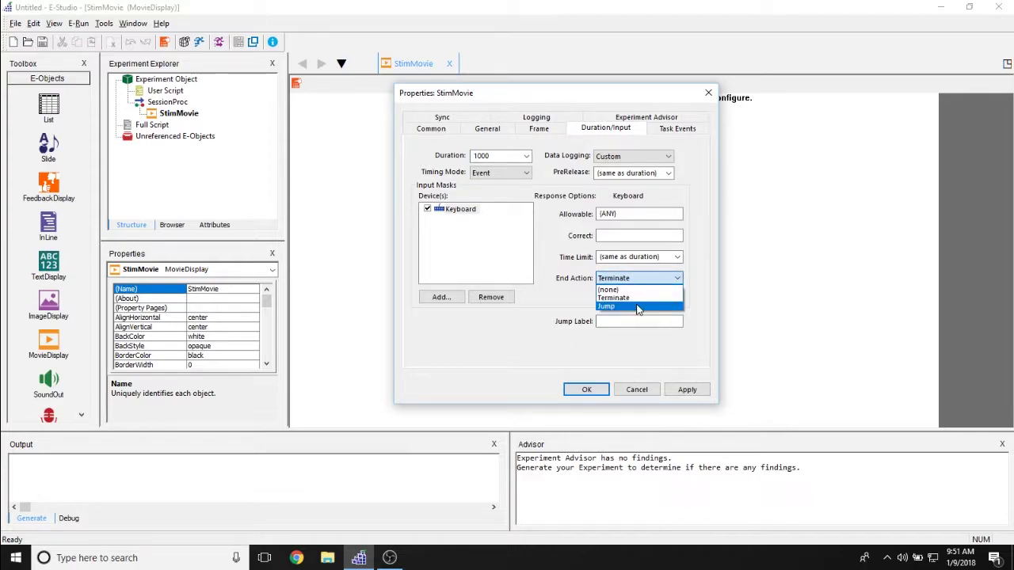
click(559, 320)
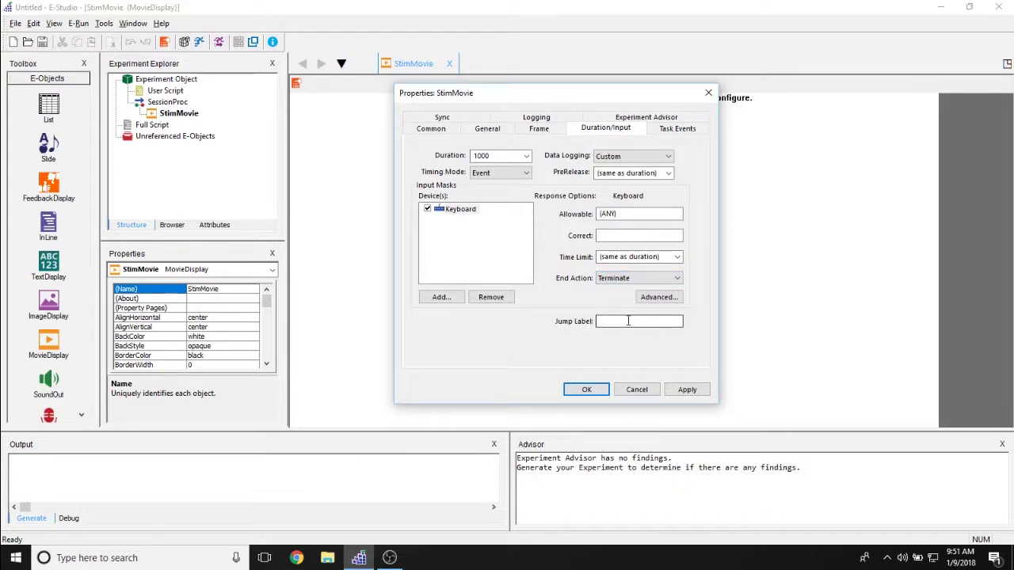
click(674, 132)
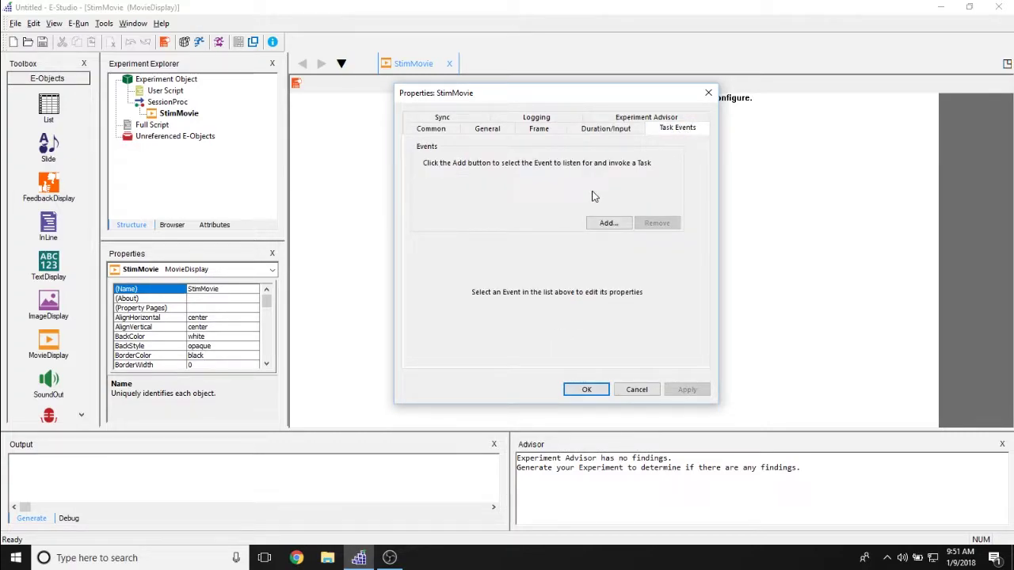
Add the StimMovie.OnsetTime task event, cancelling the task chooser so it stays (Choose a Task)
click(608, 224)
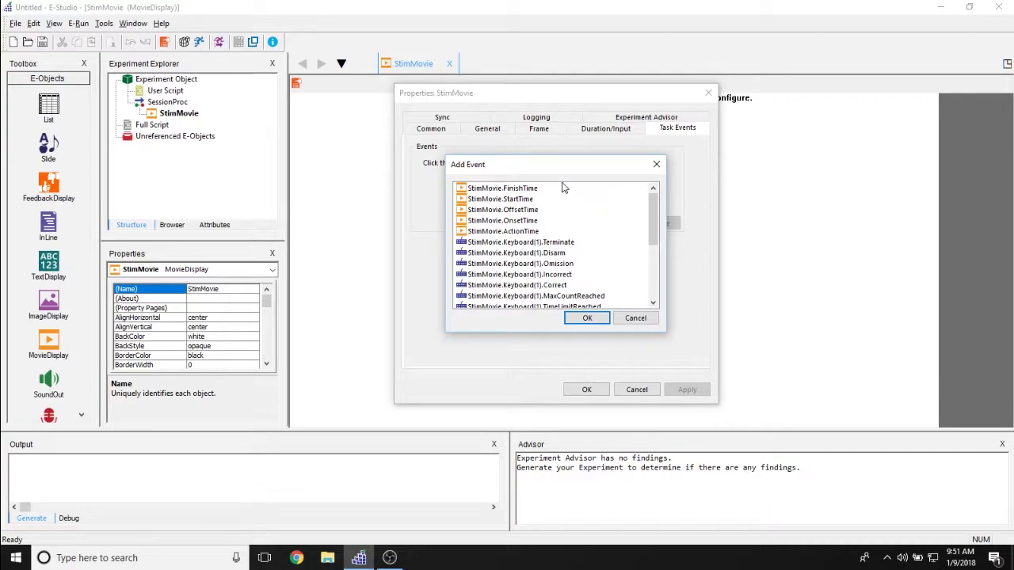
mouse_move(653, 200)
mouse_down()
mouse_move(663, 228)
mouse_move(665, 195)
mouse_up()
click(479, 221)
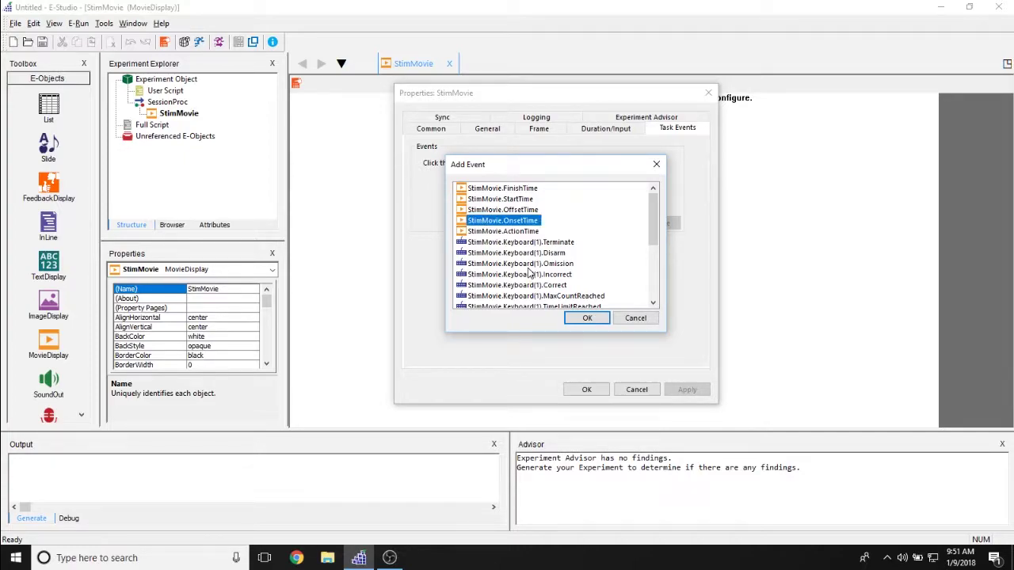
click(589, 317)
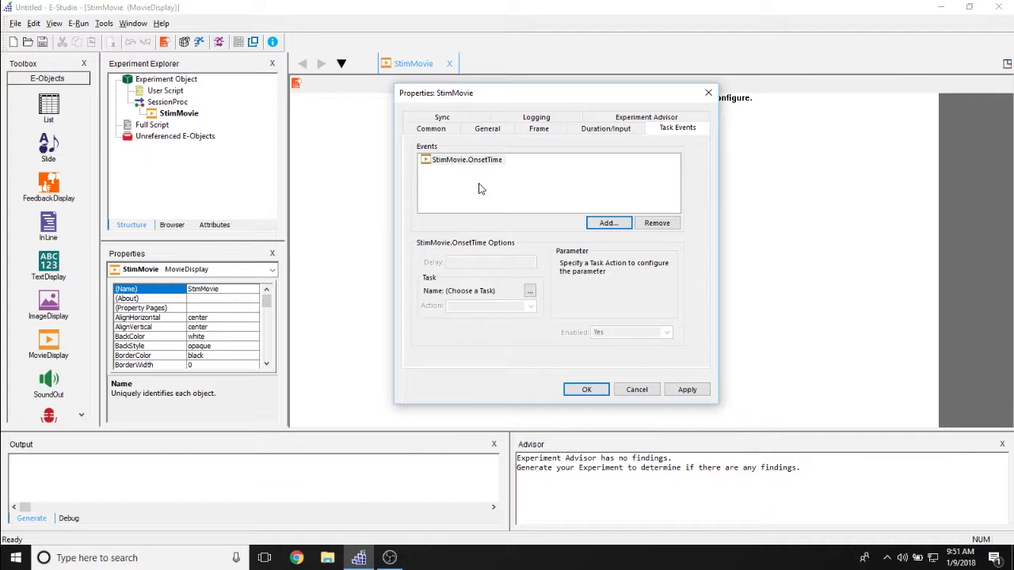
click(530, 291)
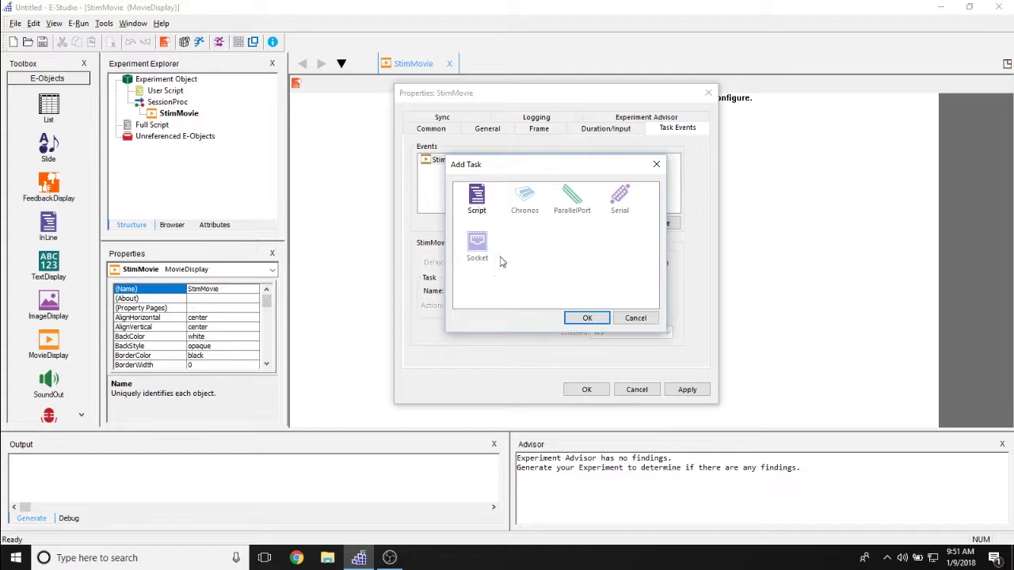
click(587, 319)
click(633, 316)
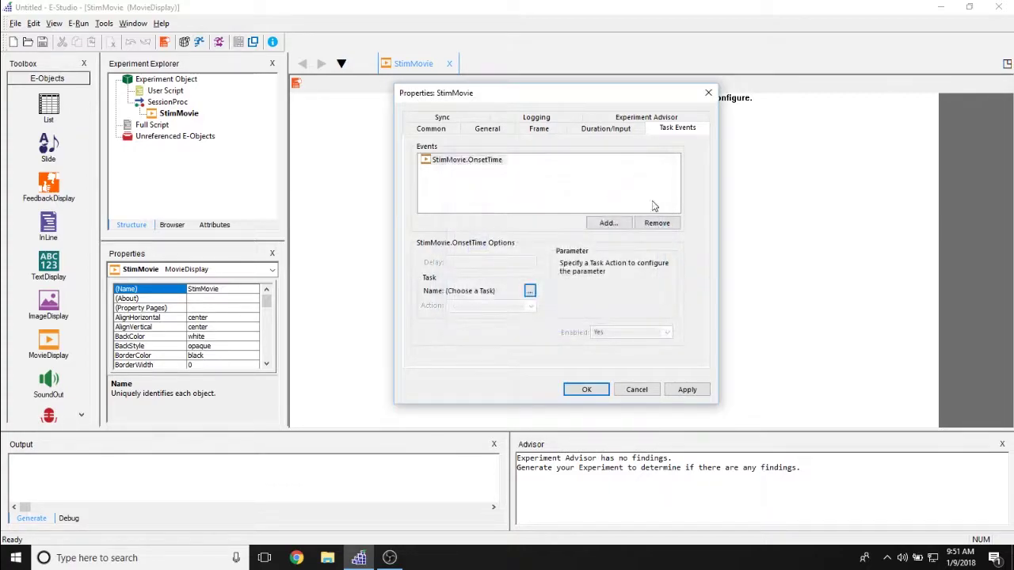
Review StimMovie's Experiment Advisor stats: OnsetToOnset, OnsetDelay and LoadTime are all included
click(646, 119)
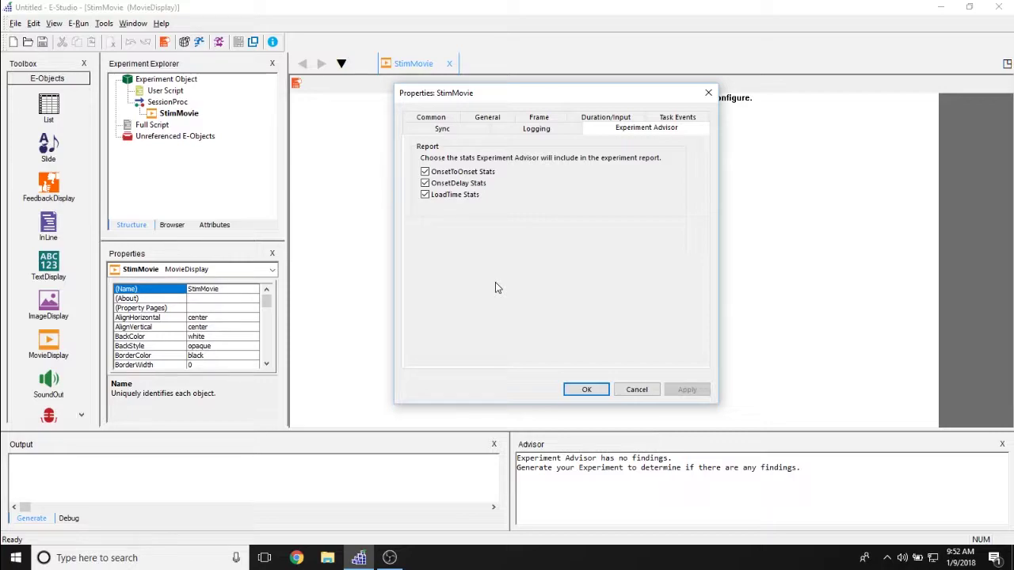
Browse StimMovie's Property Logging list and widen the Property Name column
click(537, 129)
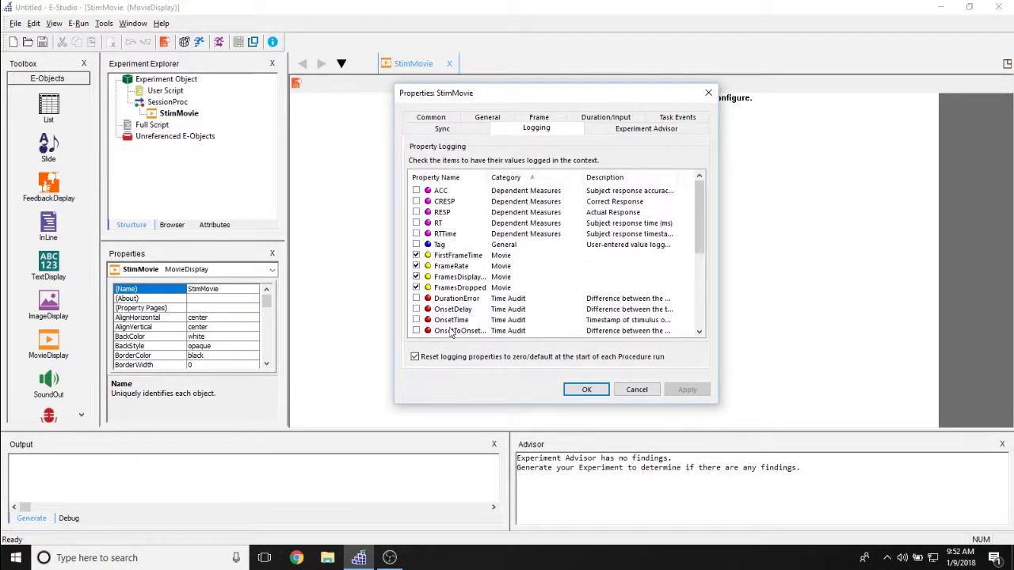
scroll(475, 263, down, 1)
scroll(476, 264, down, 5)
scroll(476, 264, up, 6)
scroll(500, 250, down, 1)
scroll(501, 252, down, 1)
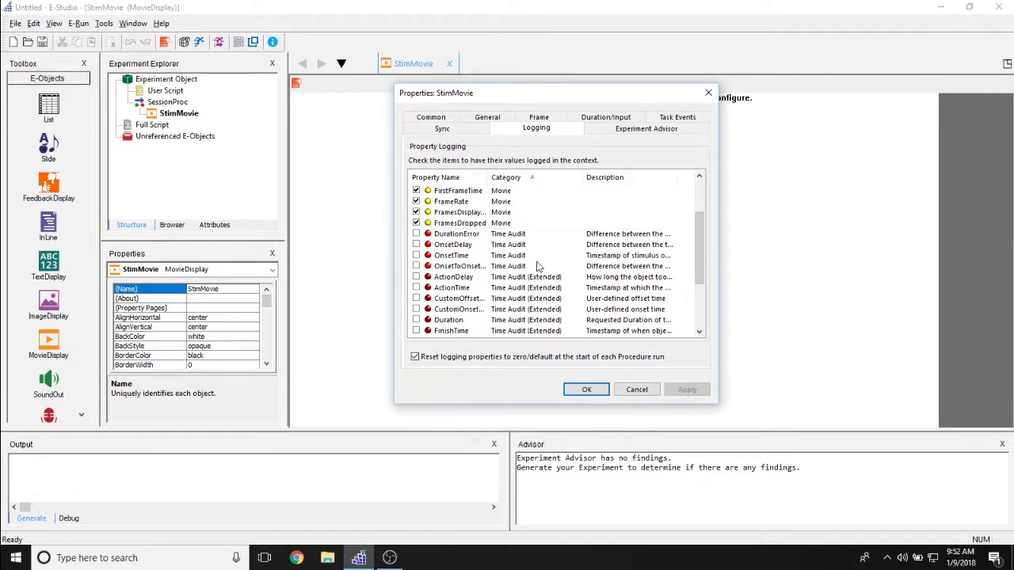
scroll(513, 283, up, 2)
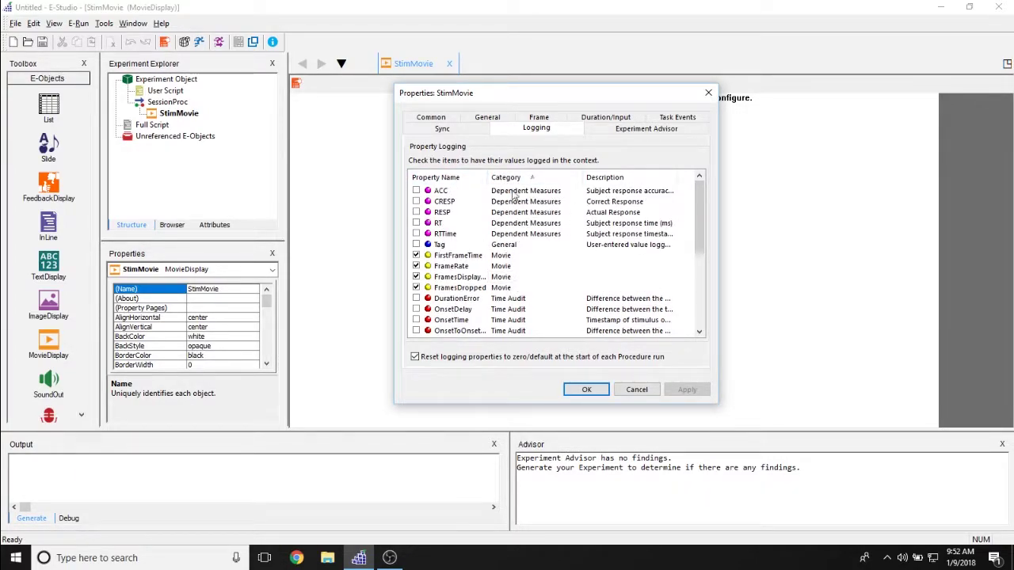
scroll(491, 234, down, 1)
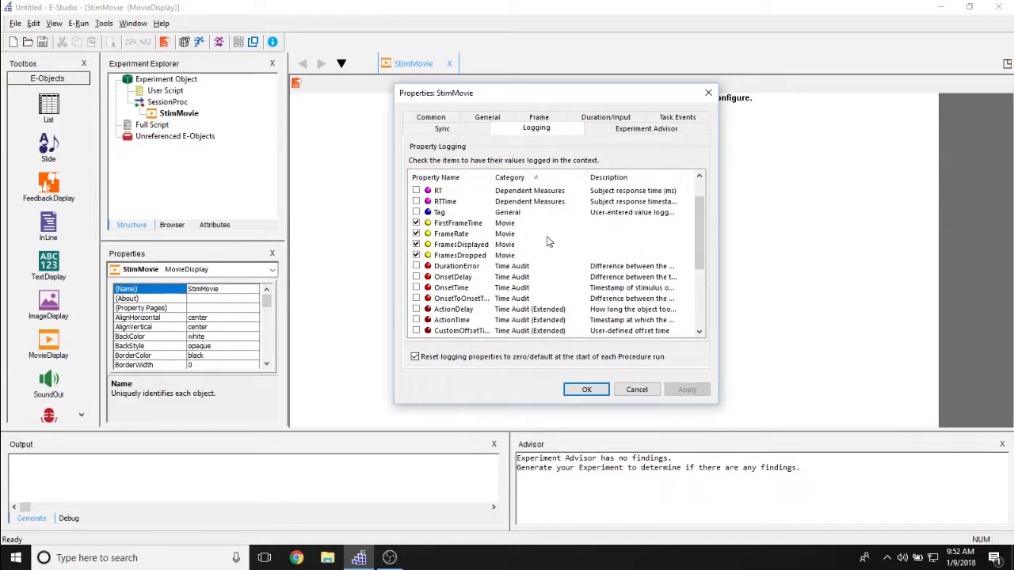
drag(490, 178, 502, 178)
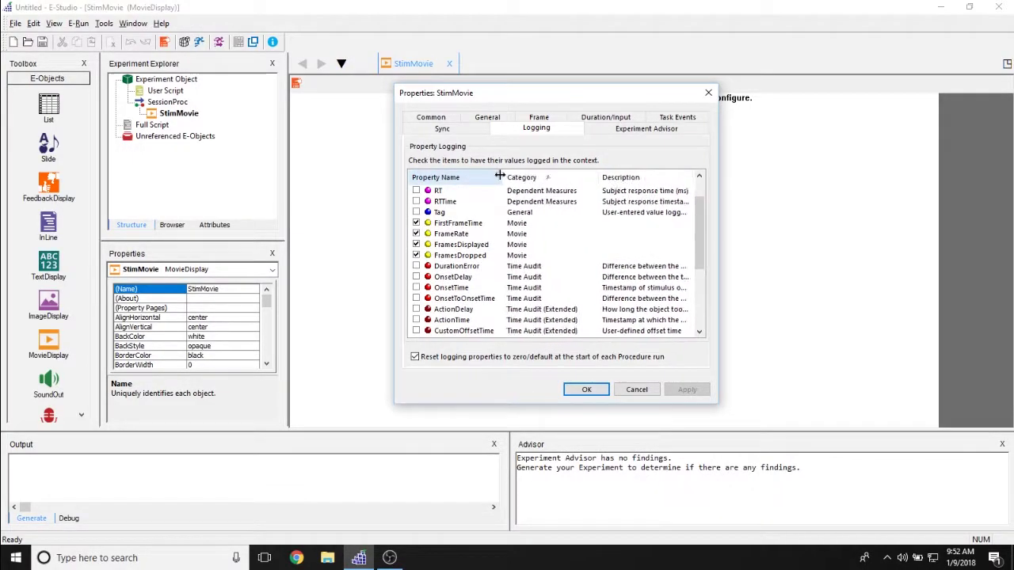
Inspect the FrameRate, FramesDisplayed and FirstFrameTime entries, then review the Sync settings
click(485, 235)
click(497, 246)
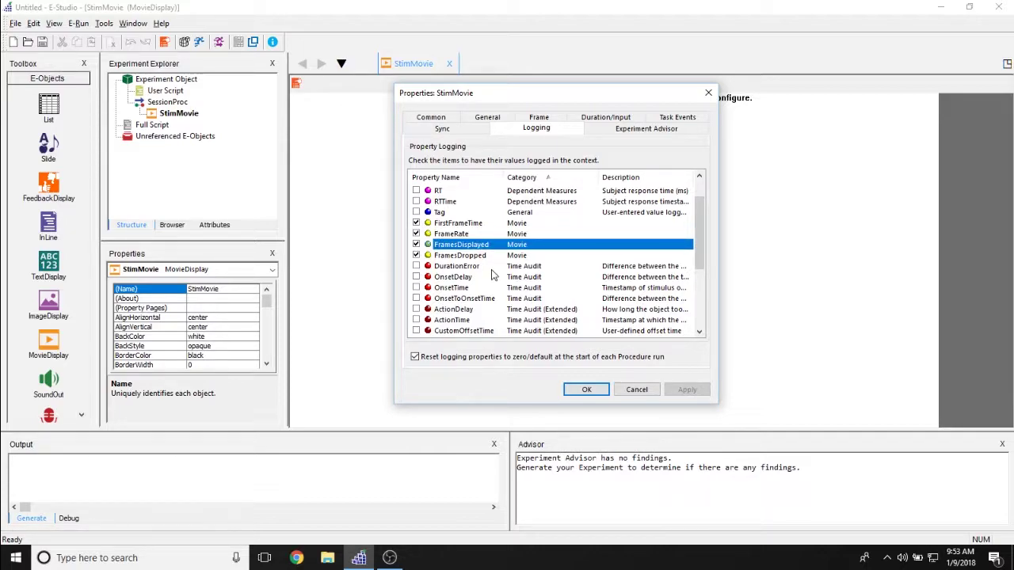
click(511, 223)
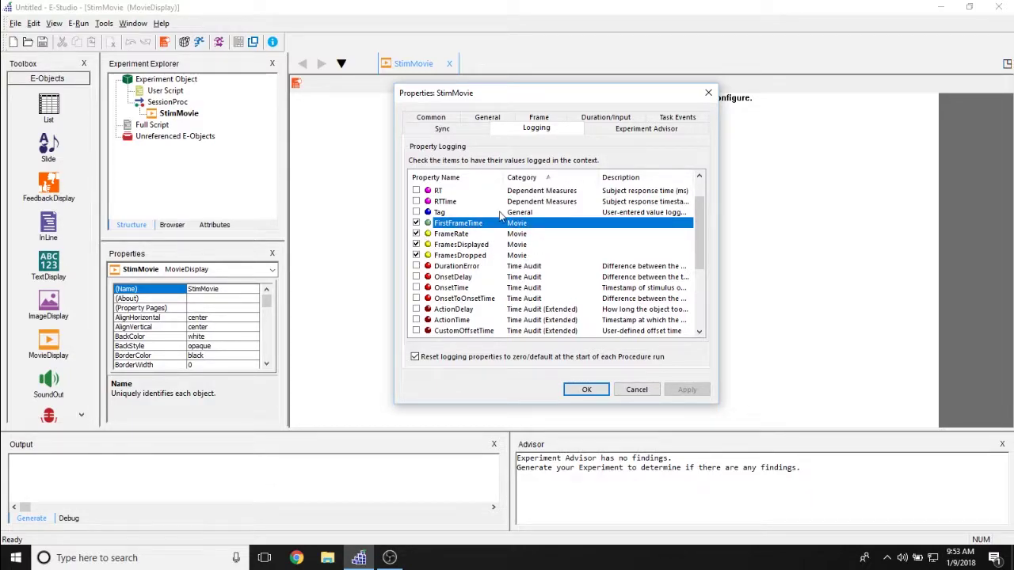
click(434, 129)
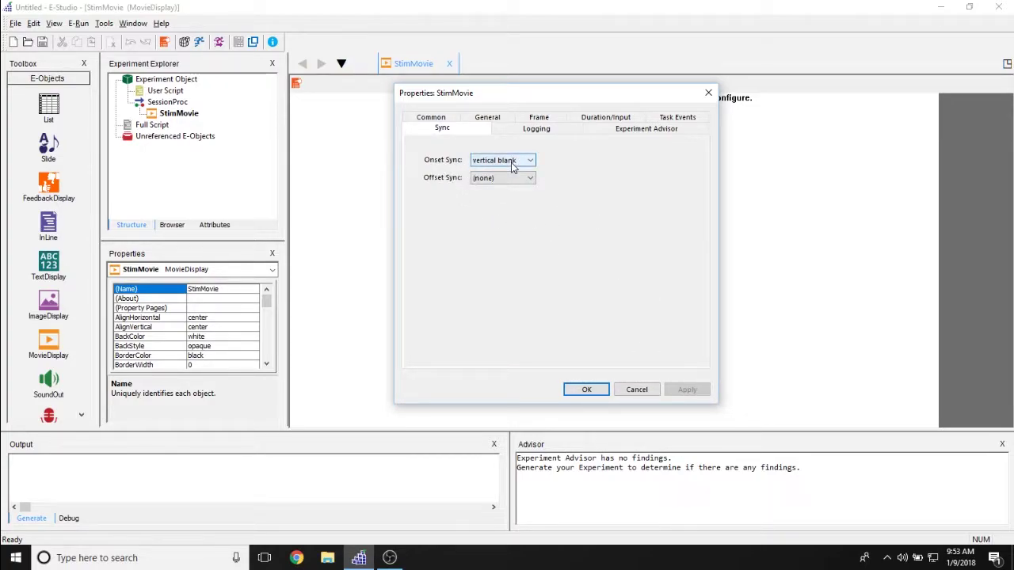
Leave Offset Sync at (none) and cancel the StimMovie Properties dialog without applying changes
click(528, 183)
click(486, 147)
click(677, 117)
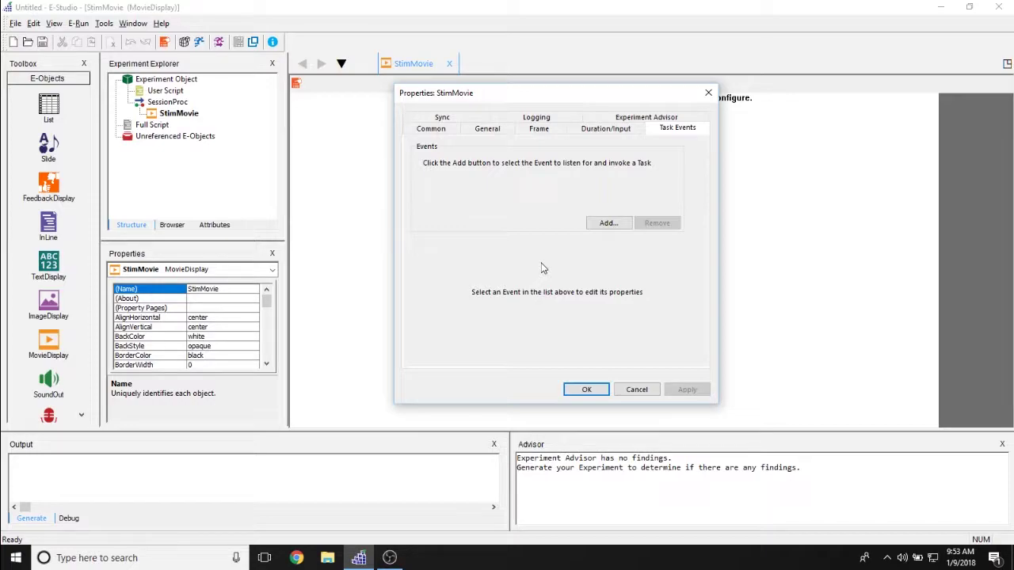
click(652, 387)
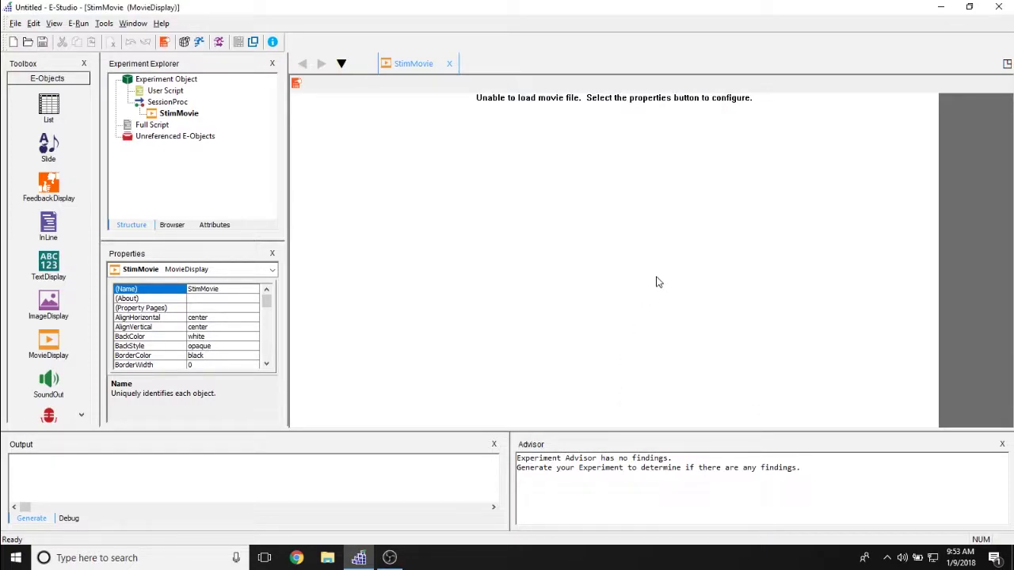